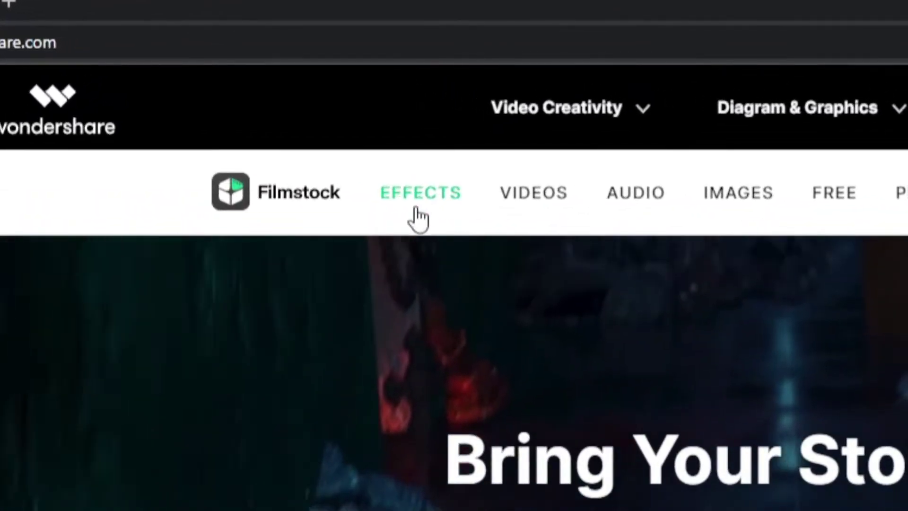
Step: Search the Filmstock effects library for "youtube"
{"action": "left_click", "coordinate": [311, 112]}
{"action": "left_click", "coordinate": [423, 164]}
{"action": "type", "text": "youtube"}
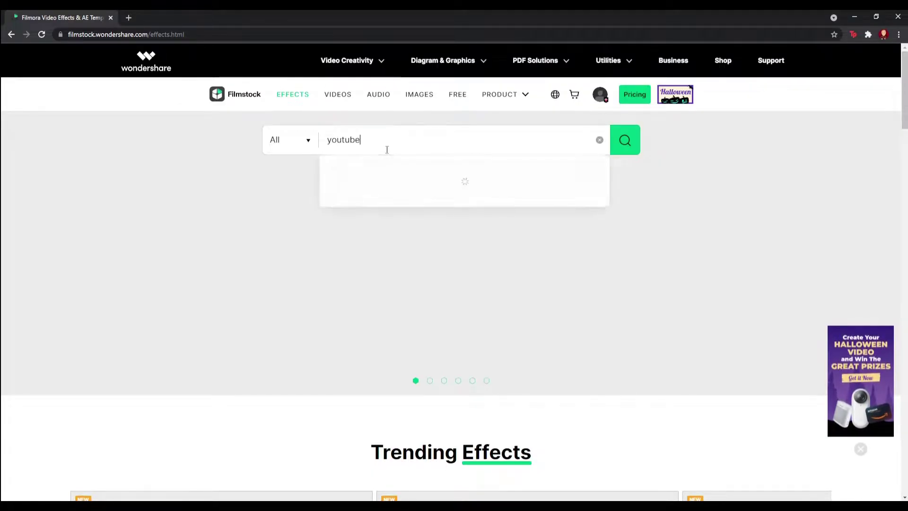
{"action": "key", "text": "Return"}
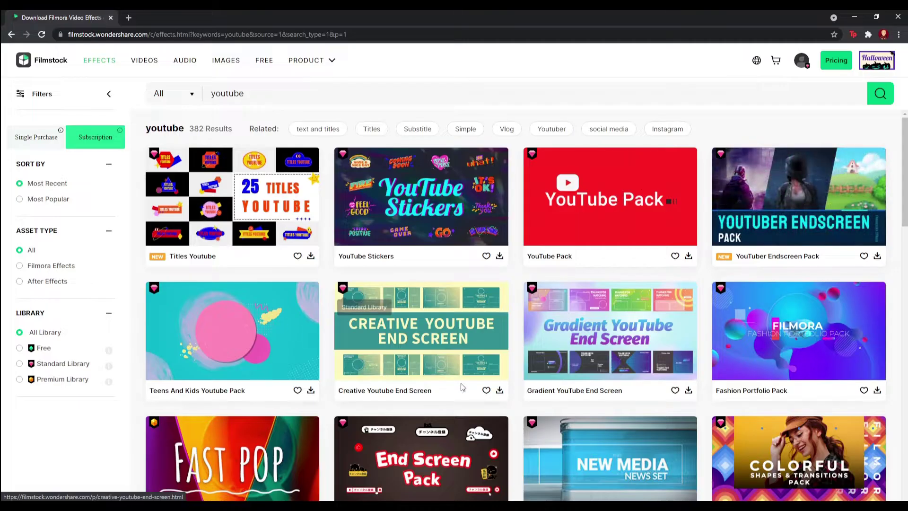
Step: Browse the search results, open the YouTube Pack page and download the pack
{"action": "scroll", "coordinate": [438, 315], "scroll_direction": "down", "scroll_amount": 3}
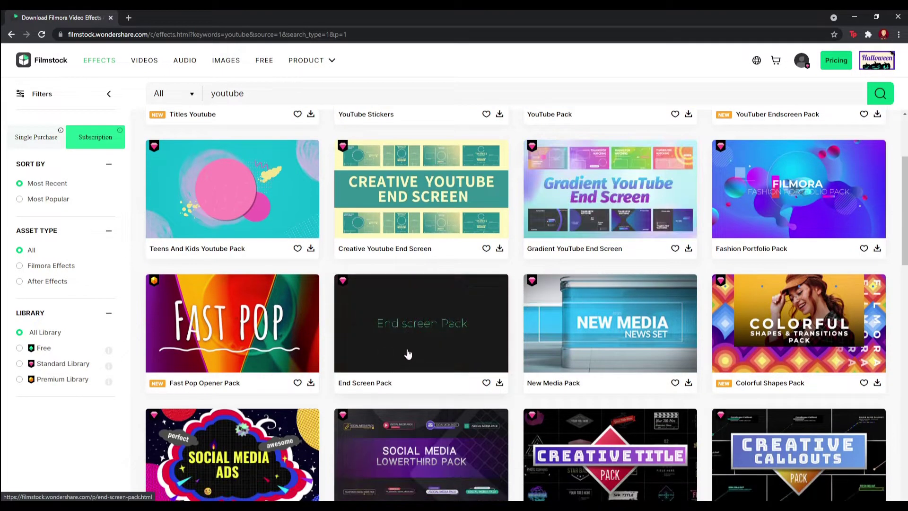
{"action": "scroll", "coordinate": [573, 329], "scroll_direction": "down", "scroll_amount": 5}
{"action": "scroll", "coordinate": [557, 353], "scroll_direction": "up", "scroll_amount": 5}
{"action": "scroll", "coordinate": [582, 273], "scroll_direction": "up", "scroll_amount": 3}
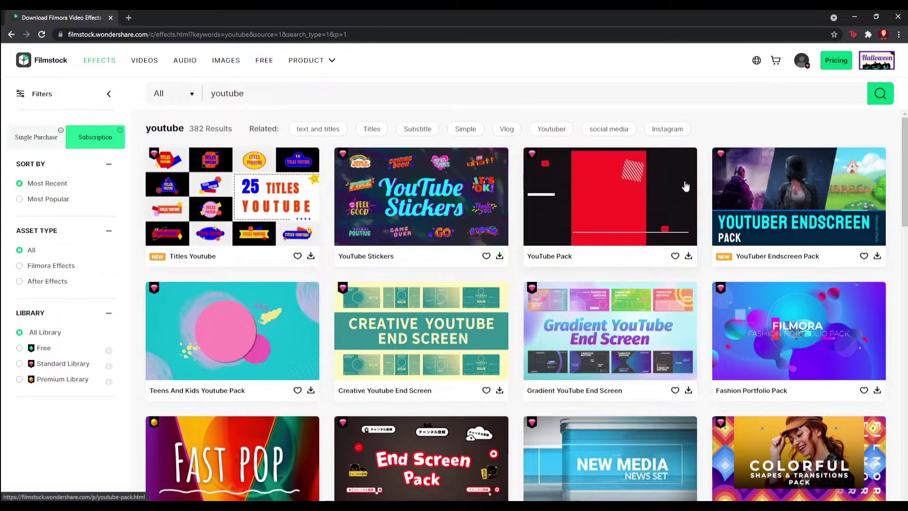
{"action": "left_click", "coordinate": [610, 217]}
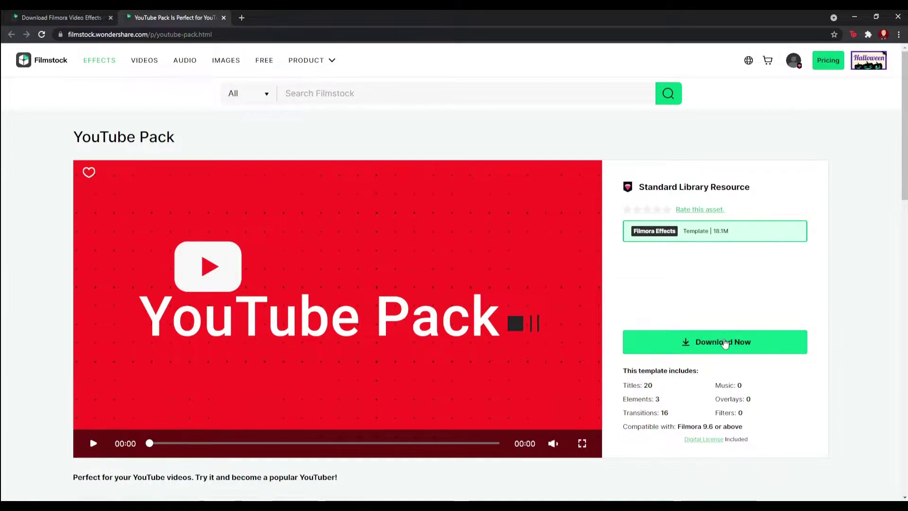
{"action": "left_click", "coordinate": [725, 343]}
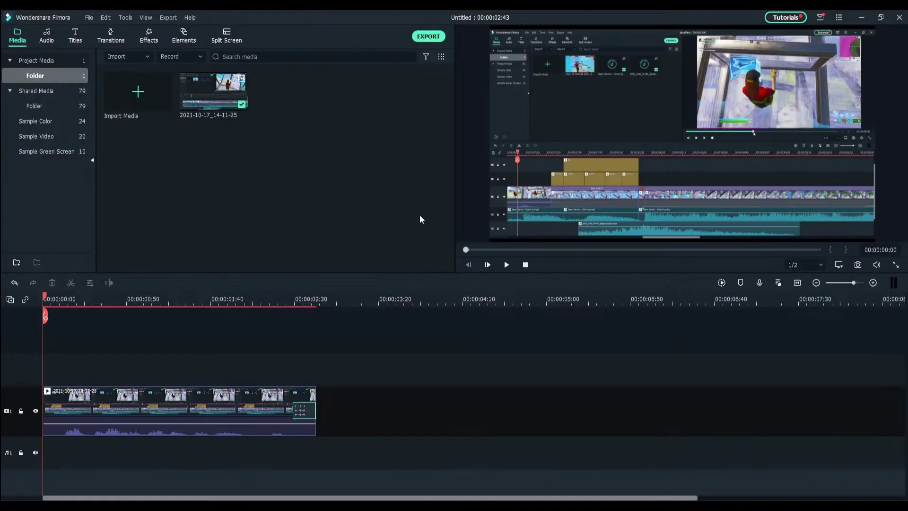
Step: Switch to Filmora and add the red-framed "Thanks for watching" title from the Filmstock YouTube Pack directly after the video clip
{"action": "key", "text": "ctrl+="}
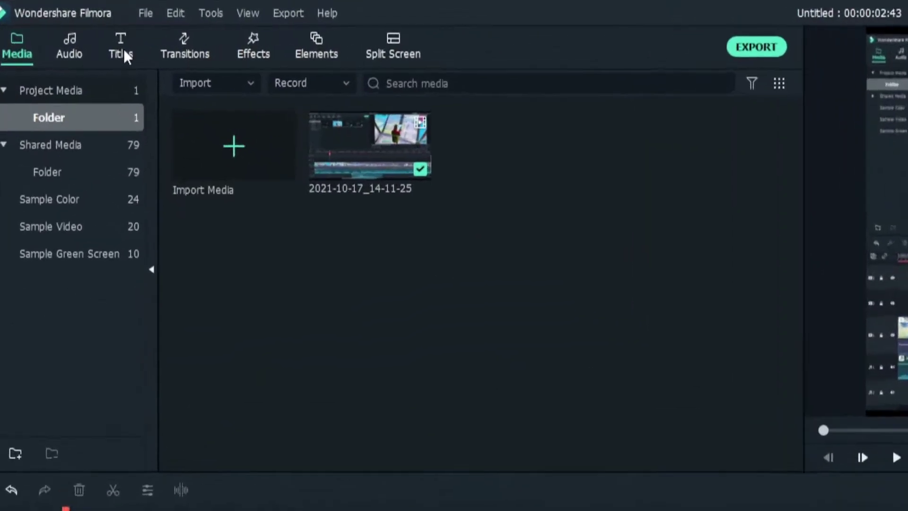
{"action": "left_click", "coordinate": [77, 37]}
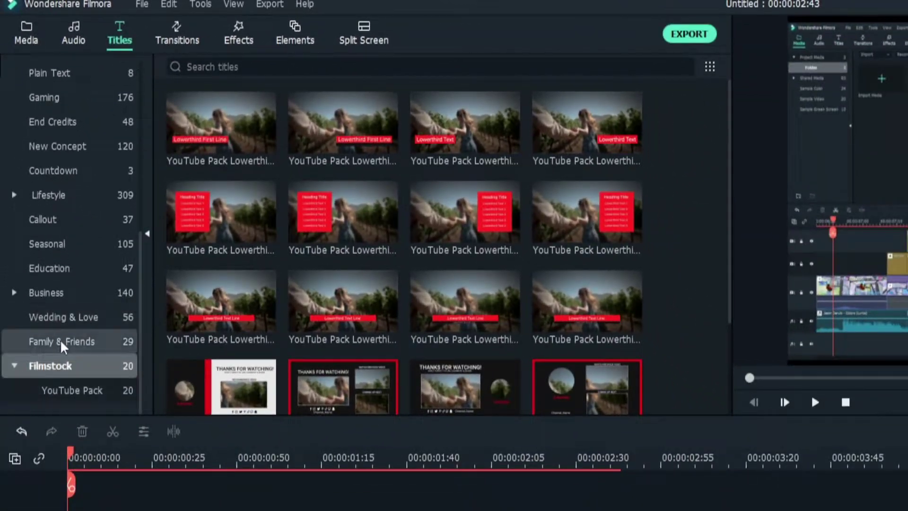
{"action": "left_click", "coordinate": [64, 386]}
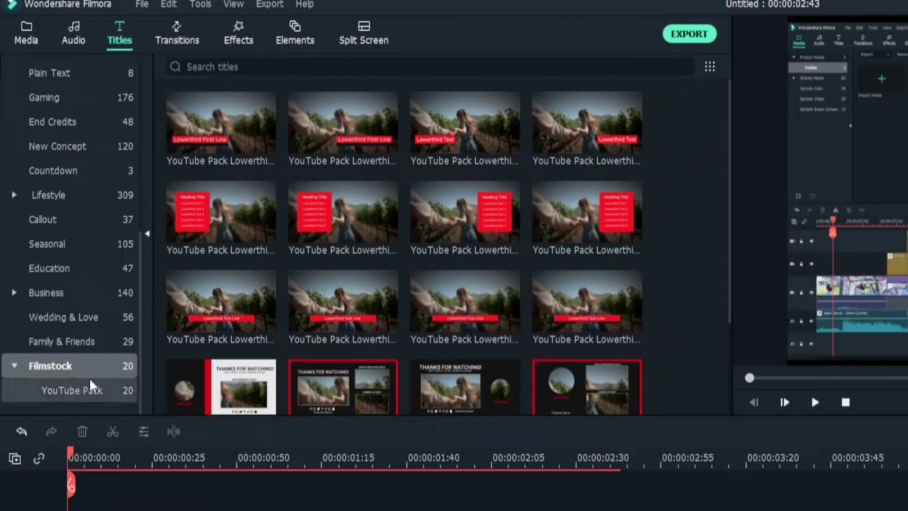
{"action": "scroll", "coordinate": [323, 191], "scroll_direction": "down", "scroll_amount": 3}
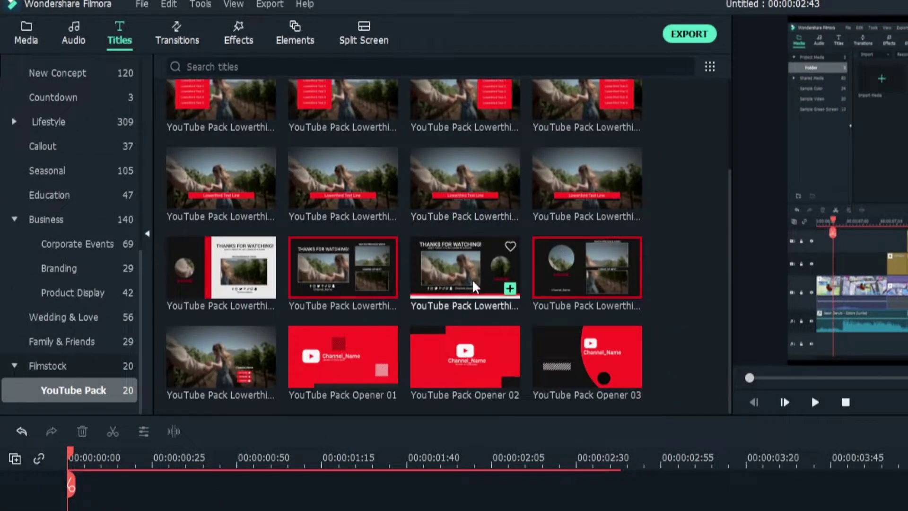
{"action": "scroll", "coordinate": [359, 269], "scroll_direction": "up", "scroll_amount": 3}
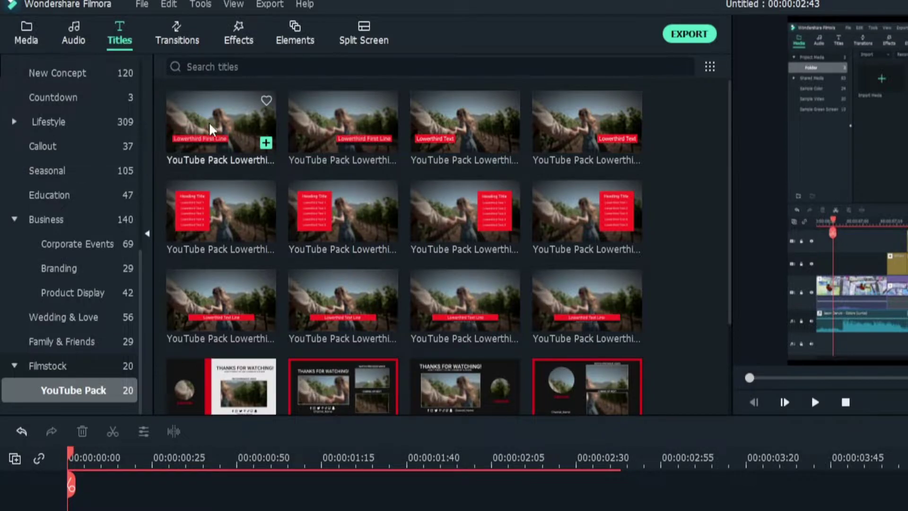
{"action": "scroll", "coordinate": [430, 295], "scroll_direction": "down", "scroll_amount": 3}
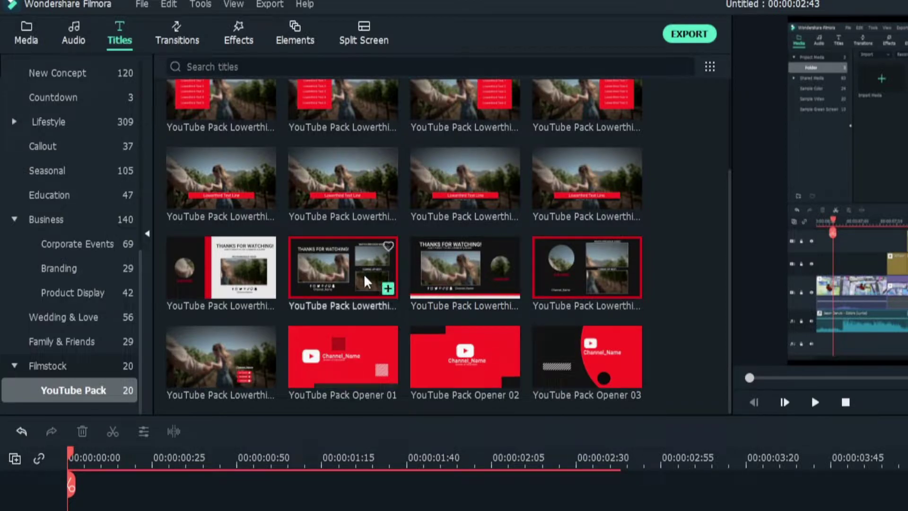
{"action": "left_click_drag", "start_coordinate": [326, 272], "coordinate": [393, 408]}
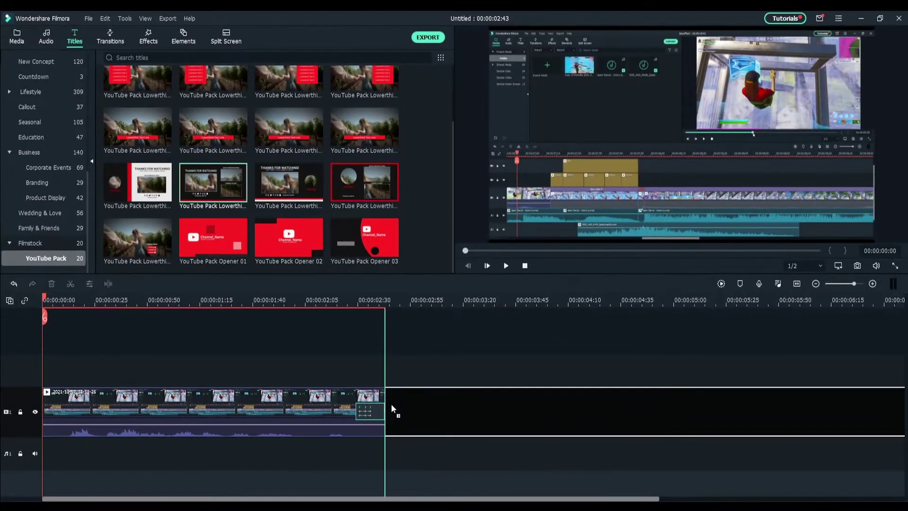
{"action": "scroll", "coordinate": [426, 348], "scroll_direction": "up", "scroll_amount": 3}
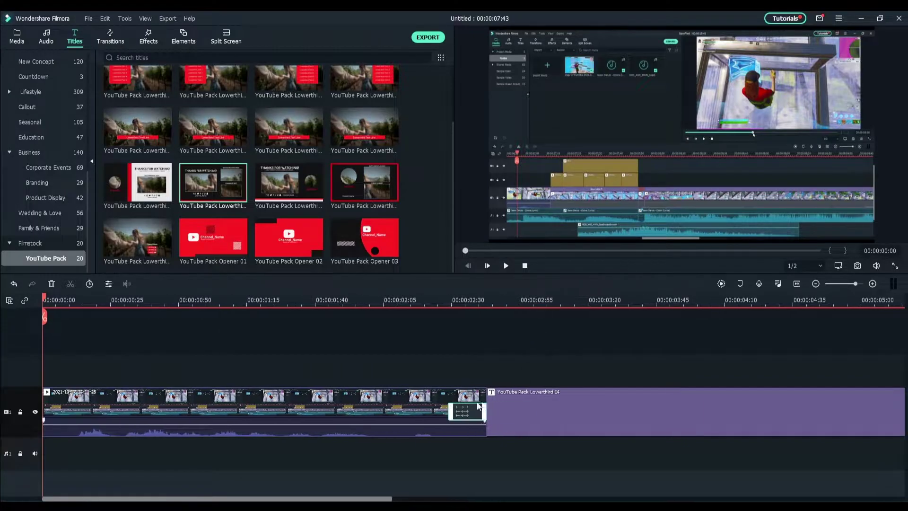
Step: Centre the transition over the cut between the video clip and the end screen title, and play back the result
{"action": "left_click_drag", "start_coordinate": [467, 416], "coordinate": [492, 416]}
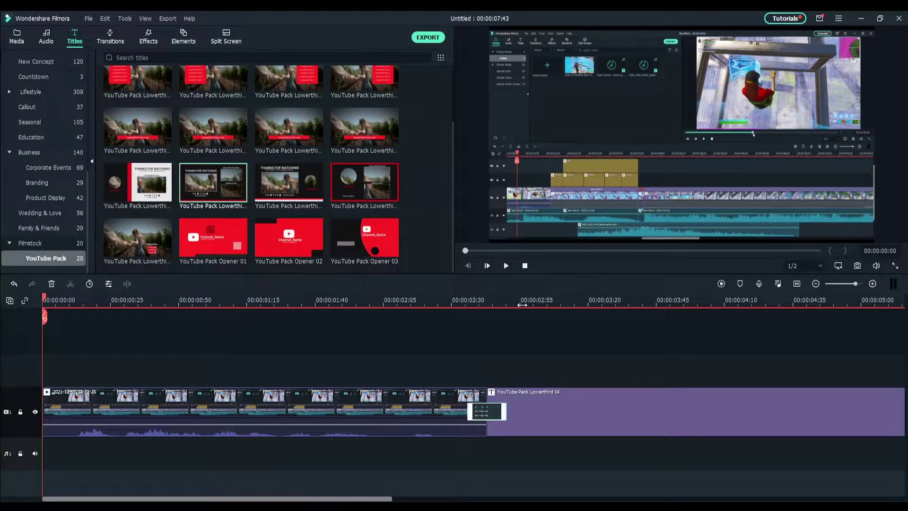
{"action": "left_click_drag", "start_coordinate": [522, 305], "coordinate": [477, 305]}
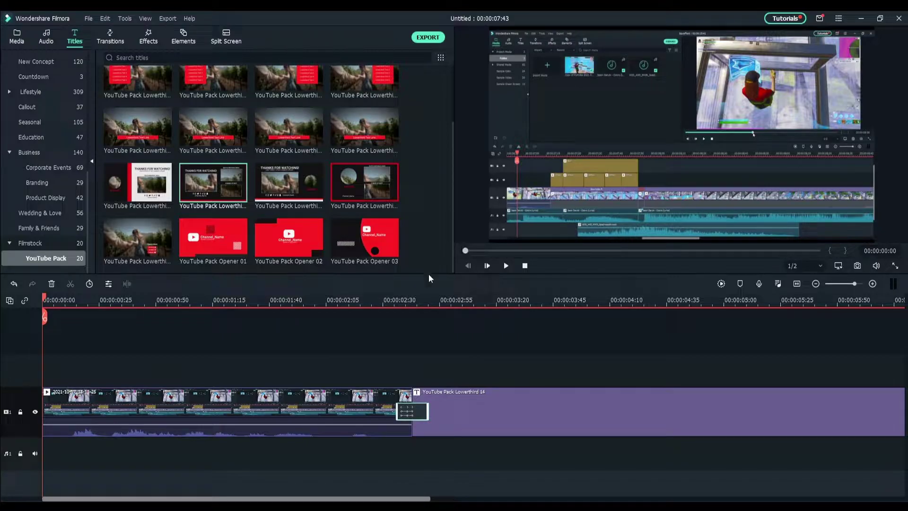
{"action": "key", "text": "space"}
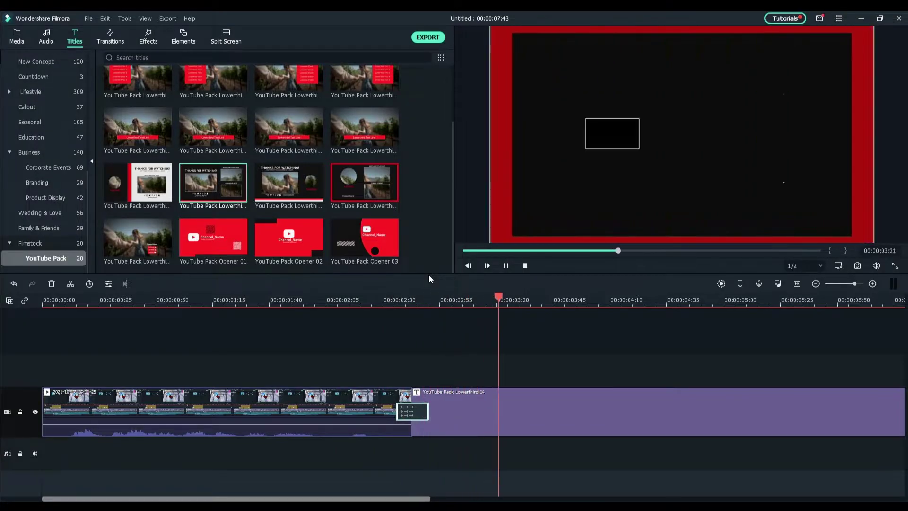
{"action": "scroll", "coordinate": [453, 309], "scroll_direction": "down", "scroll_amount": 4}
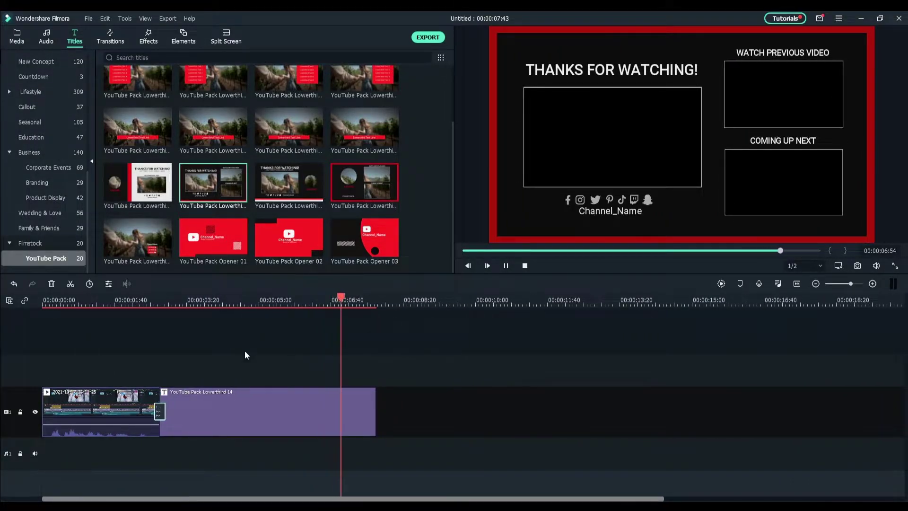
Step: Extend the end screen title until the project lasts 00:00:10:26 and move the playhead to 00:00:05:47
{"action": "left_click_drag", "start_coordinate": [376, 421], "coordinate": [492, 421]}
{"action": "left_click_drag", "start_coordinate": [215, 299], "coordinate": [292, 303]}
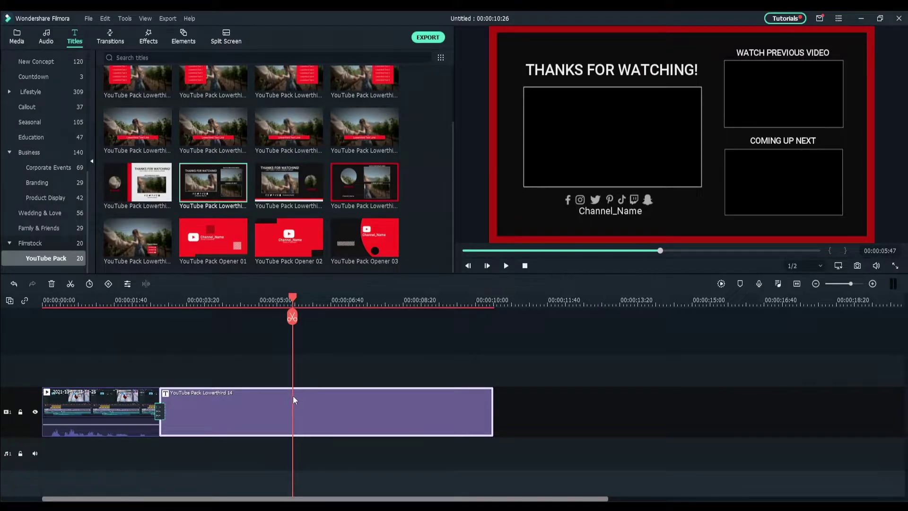
Step: Open the end screen title for text editing and replace the Channel_Name text with "Esno"
{"action": "double_click", "coordinate": [293, 400]}
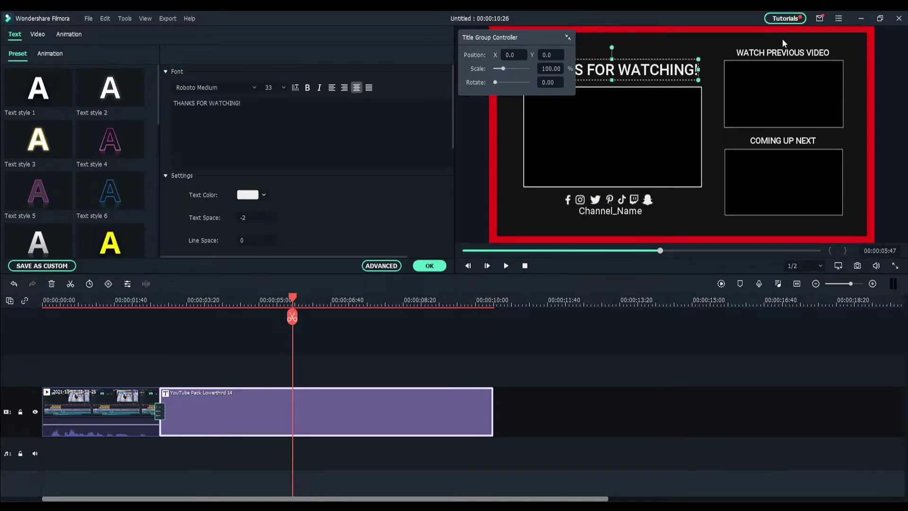
{"action": "left_click", "coordinate": [782, 52]}
{"action": "left_click", "coordinate": [786, 141]}
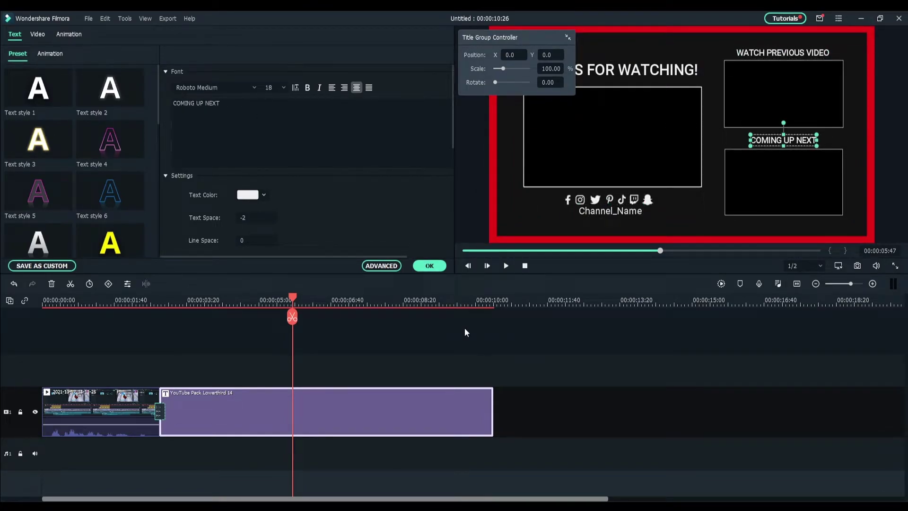
{"action": "left_click", "coordinate": [613, 210]}
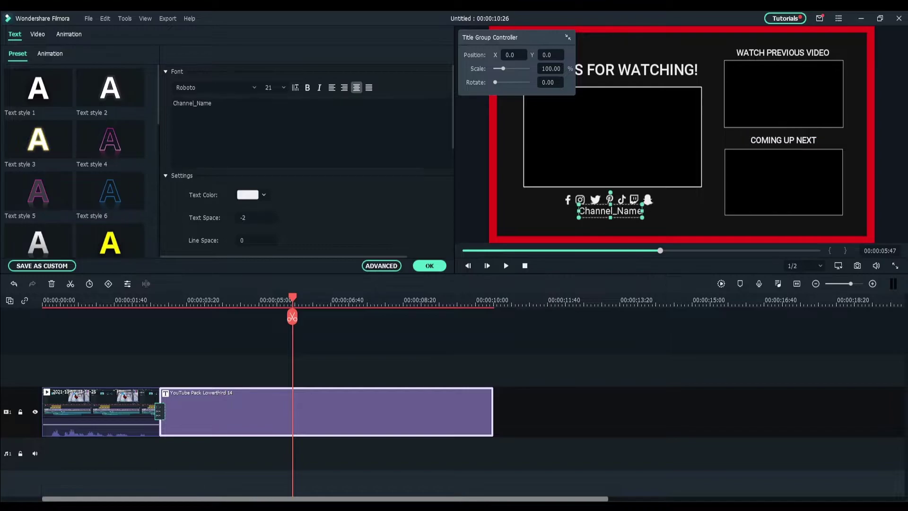
{"action": "double_click", "coordinate": [197, 103]}
{"action": "key", "text": "BackSpace"}
{"action": "type", "text": "Esno"}
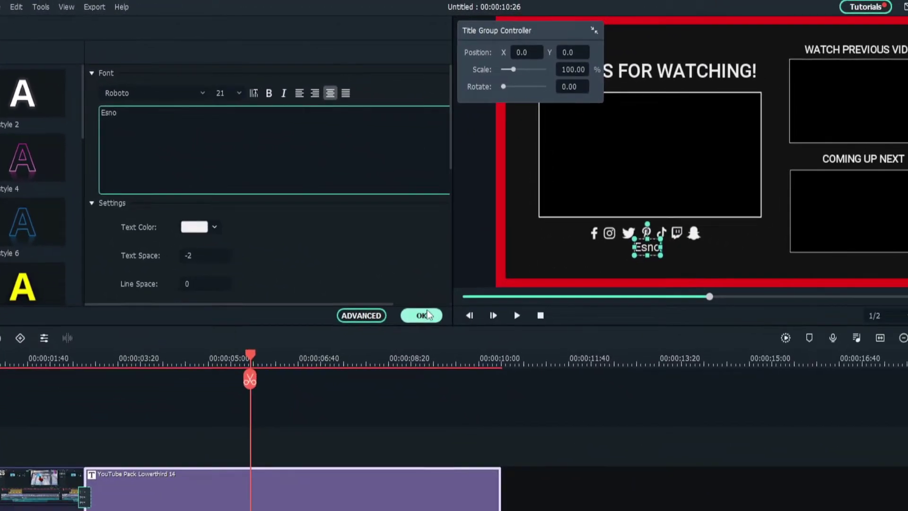
Step: Set the font of the channel name text to Super Boom and apply the change
{"action": "left_click", "coordinate": [687, 467]}
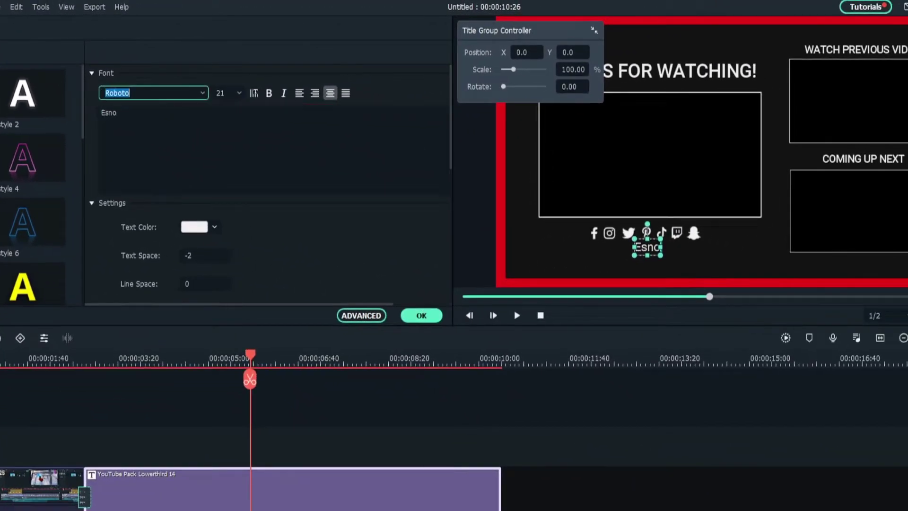
{"action": "key", "text": "BackSpace"}
{"action": "left_click", "coordinate": [203, 93]}
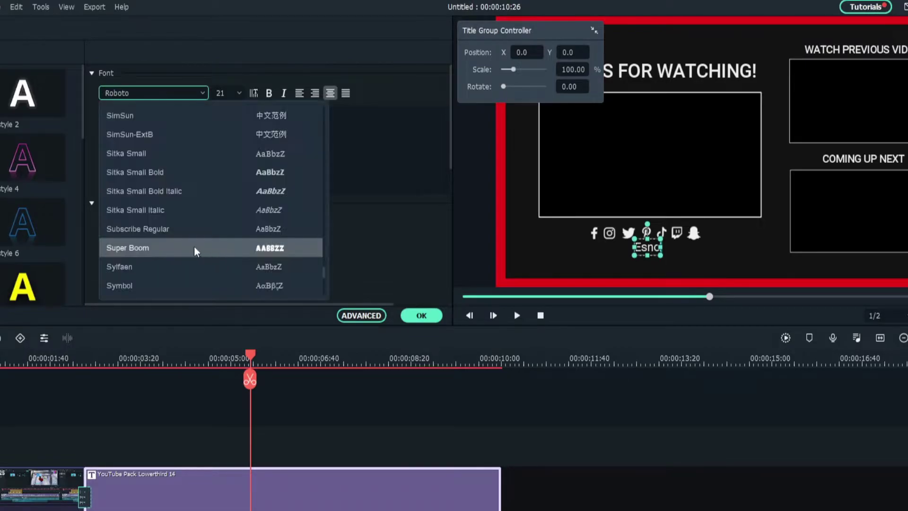
{"action": "left_click", "coordinate": [184, 249]}
{"action": "left_click", "coordinate": [414, 321]}
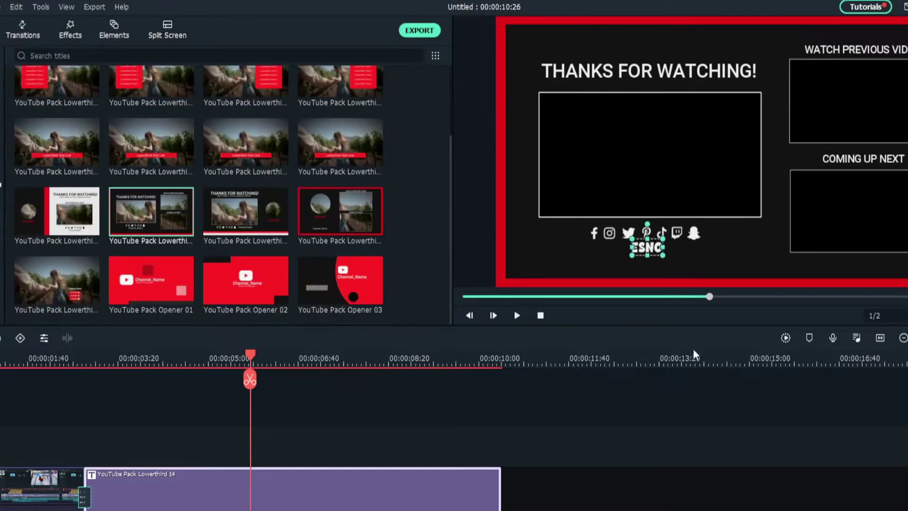
Step: Set the font of the "THANKS FOR WATCHING!" heading to Super Boom and apply it
{"action": "double_click", "coordinate": [620, 69]}
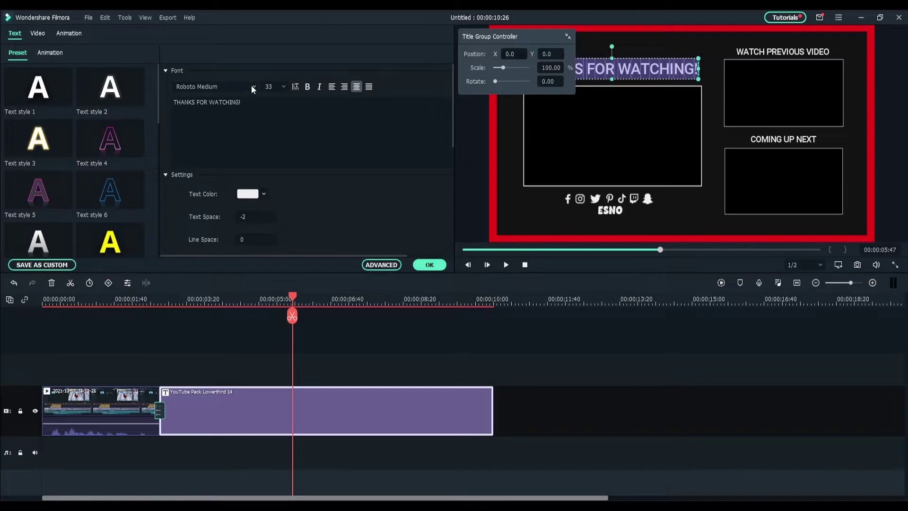
{"action": "left_click", "coordinate": [253, 87]}
{"action": "type", "text": "sup"}
{"action": "key", "text": "Return"}
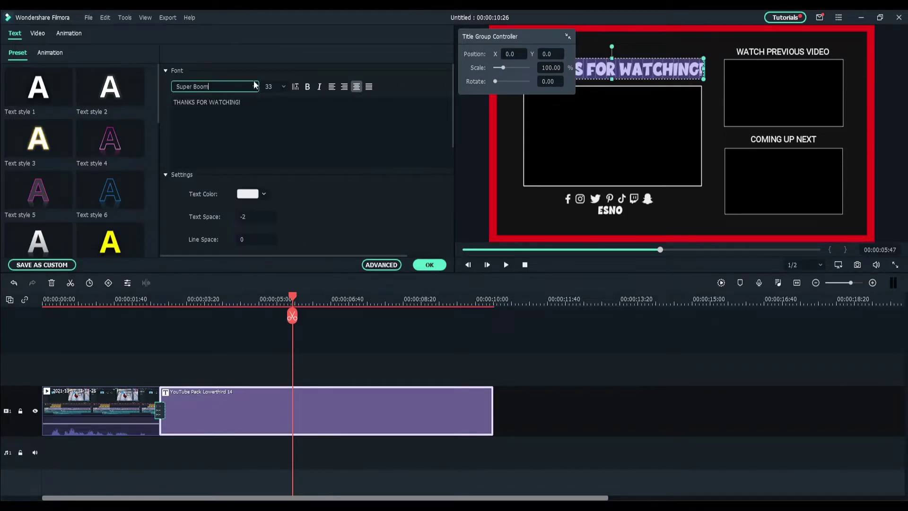
{"action": "left_click", "coordinate": [431, 267]}
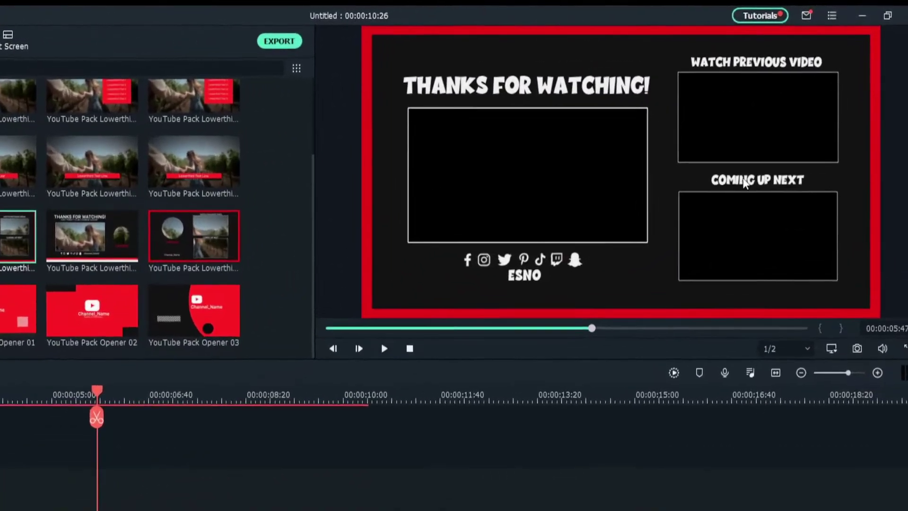
Step: Replace the "COMING UP NEXT" text with "Playlist" and apply the change
{"action": "left_click", "coordinate": [784, 140]}
{"action": "double_click", "coordinate": [757, 229]}
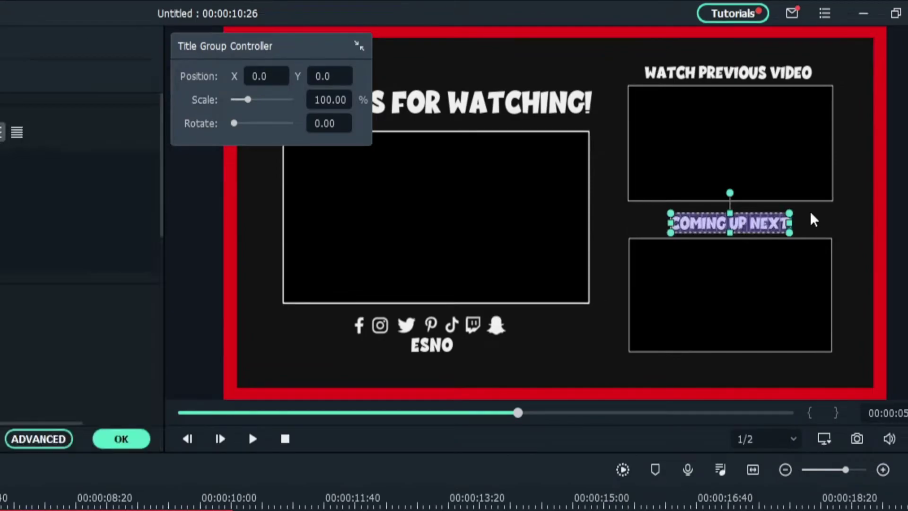
{"action": "key", "text": "ctrl+a"}
{"action": "type", "text": "Play"}
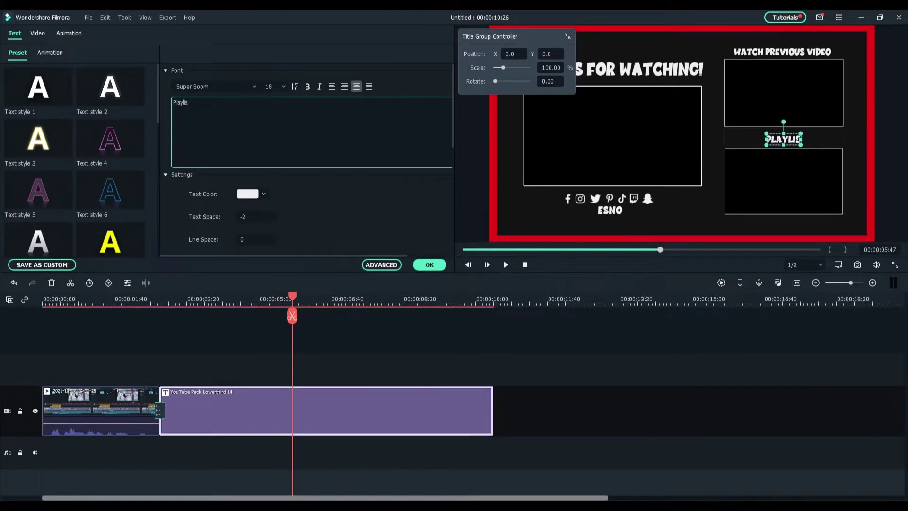
{"action": "left_click", "coordinate": [429, 265]}
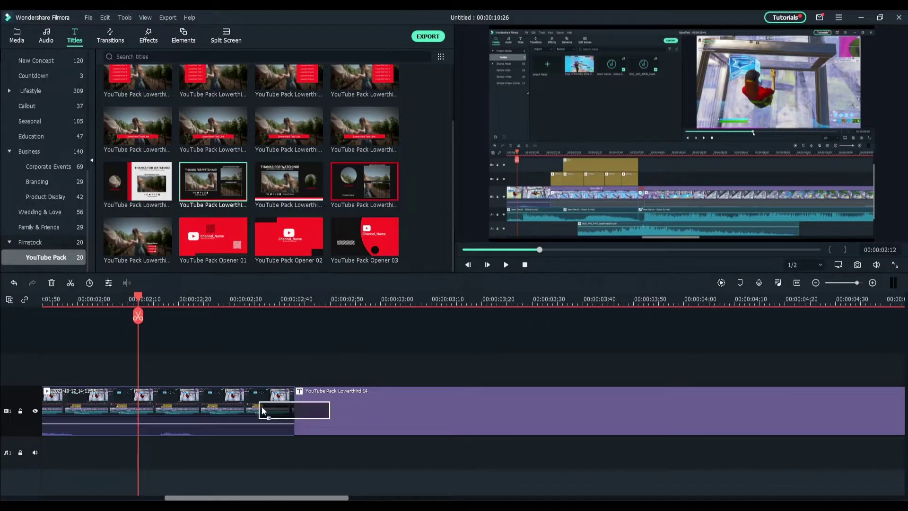
Step: Play back the transition into the end screen, and place the transition at the end of the video clip before the title
{"action": "double_click", "coordinate": [289, 414]}
{"action": "left_click", "coordinate": [429, 264]}
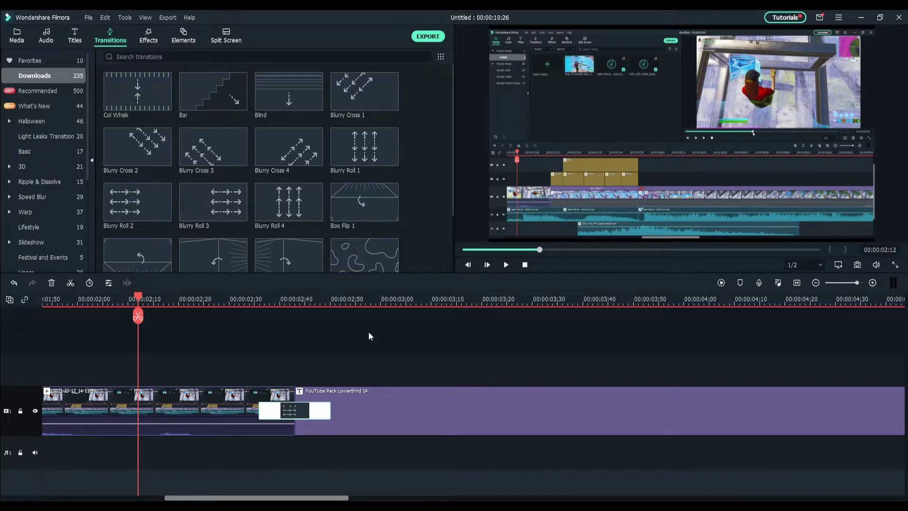
{"action": "left_click", "coordinate": [244, 298]}
{"action": "left_click_drag", "start_coordinate": [290, 304], "coordinate": [271, 314]}
{"action": "key", "text": "space"}
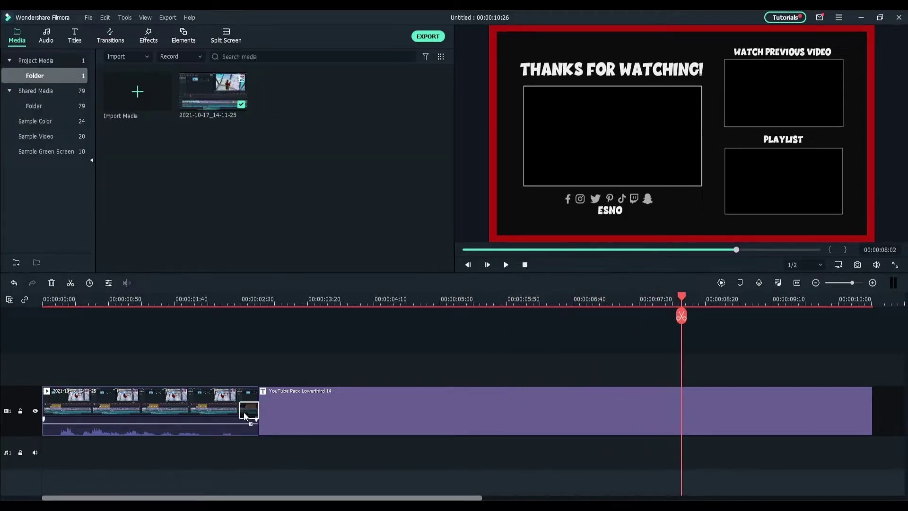
{"action": "left_click", "coordinate": [327, 406]}
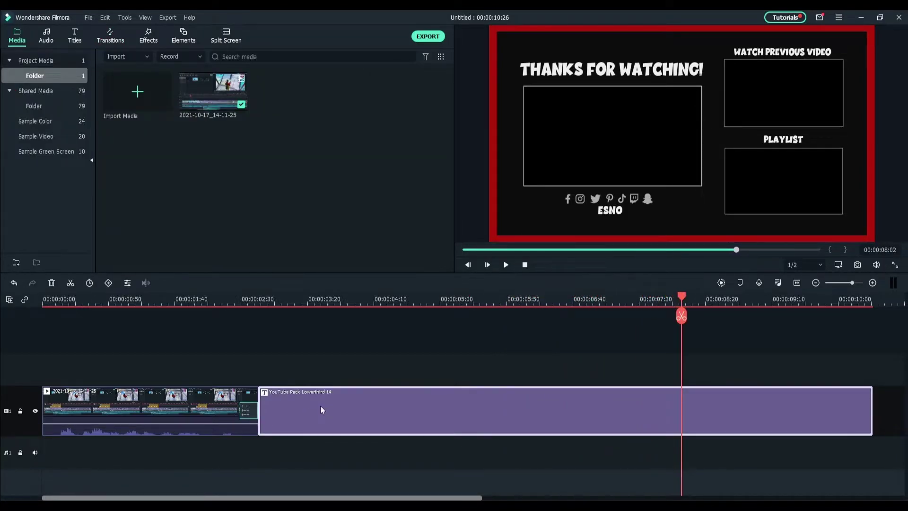
Step: Replace the end screen title after the video clip with the YouTube Pack Lowerthird 16 title
{"action": "key", "text": "Delete"}
{"action": "left_click", "coordinate": [74, 38]}
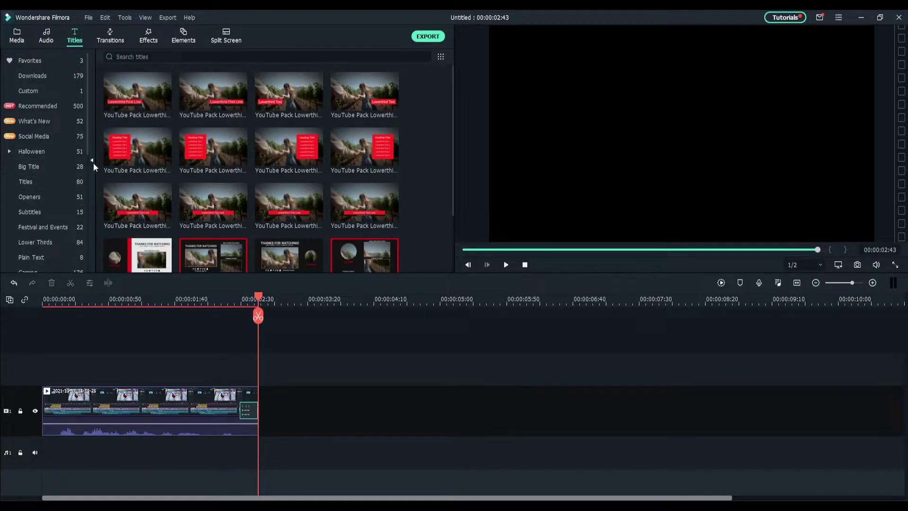
{"action": "scroll", "coordinate": [279, 202], "scroll_direction": "down", "scroll_amount": 3}
{"action": "left_click_drag", "start_coordinate": [362, 193], "coordinate": [271, 411]}
Step: Preview the animation of the YouTube Pack Lowerthird 16 title at several points on the timeline
{"action": "scroll", "coordinate": [350, 328], "scroll_direction": "up", "scroll_amount": 3}
{"action": "scroll", "coordinate": [326, 327], "scroll_direction": "down", "scroll_amount": 4}
{"action": "left_click", "coordinate": [292, 328]}
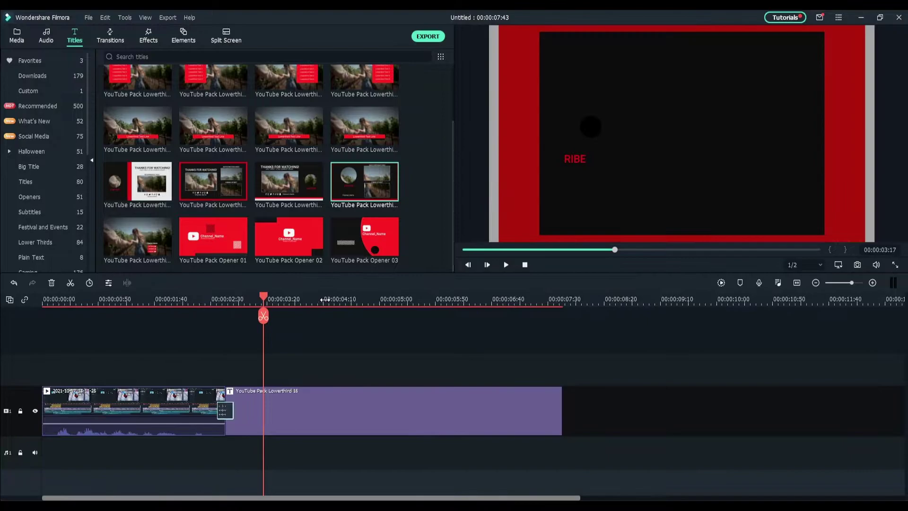
{"action": "left_click_drag", "start_coordinate": [325, 299], "coordinate": [353, 299]}
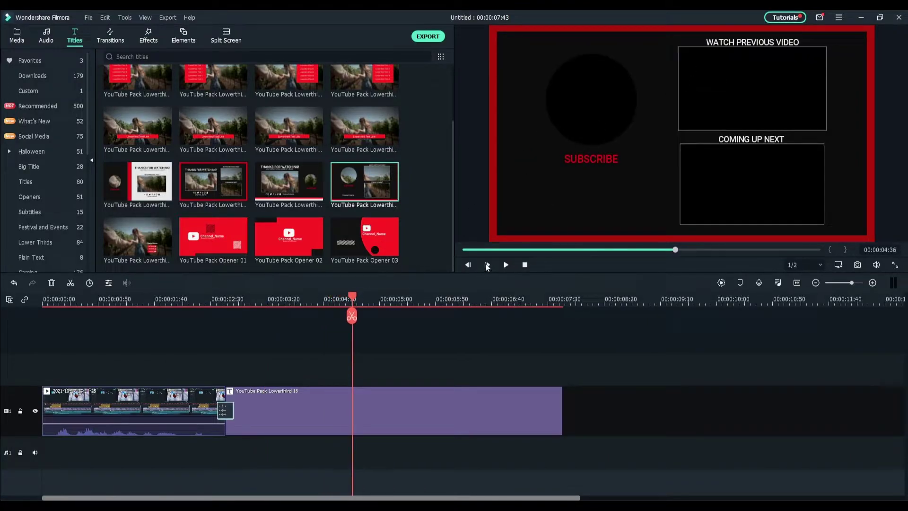
{"action": "left_click", "coordinate": [395, 300]}
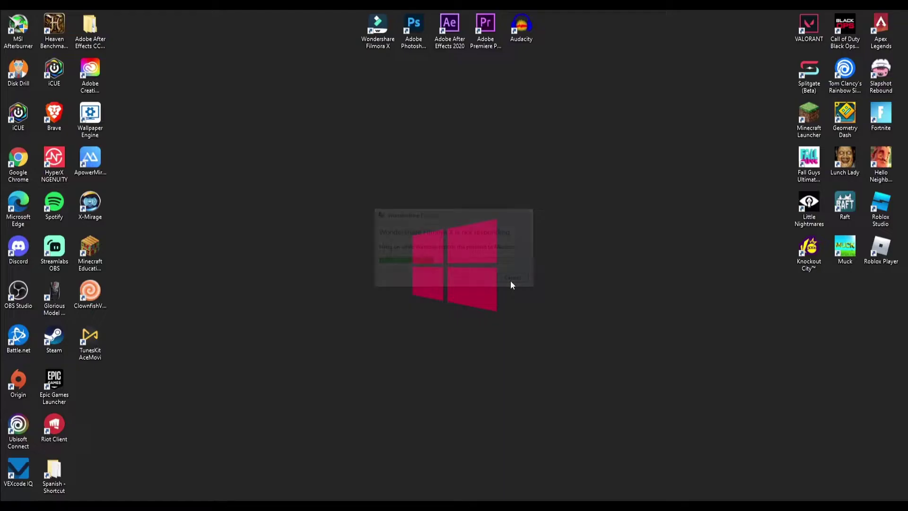
Step: Relaunch Filmora with the recovered project, close the title's text editor and preview the end screen
{"action": "double_click", "coordinate": [378, 26]}
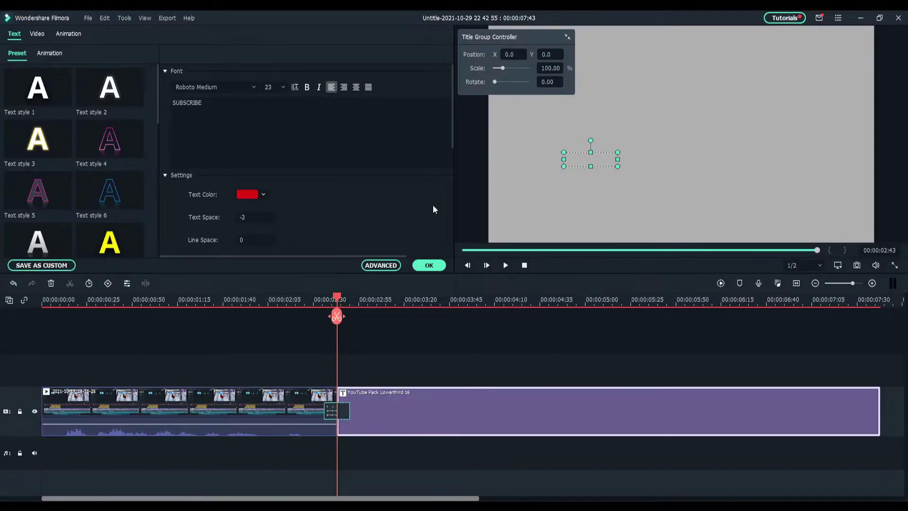
{"action": "left_click", "coordinate": [428, 265]}
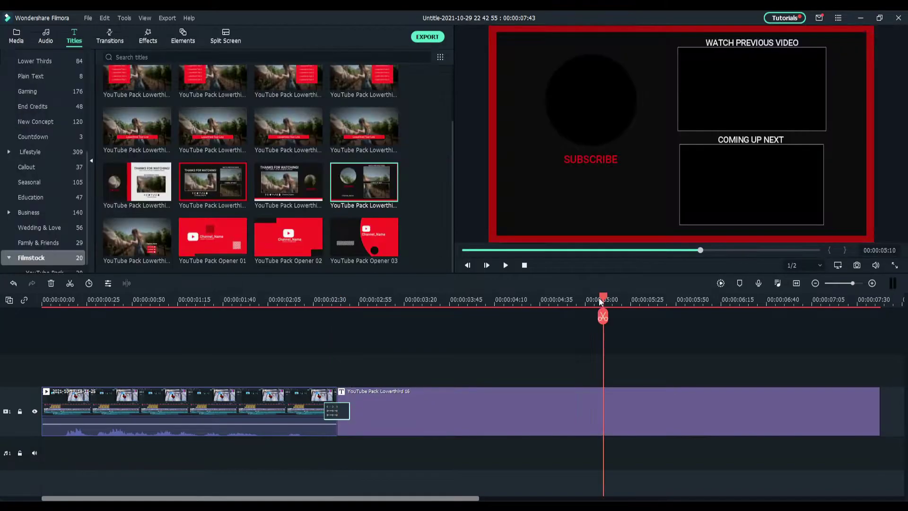
{"action": "left_click_drag", "start_coordinate": [602, 315], "coordinate": [439, 313]}
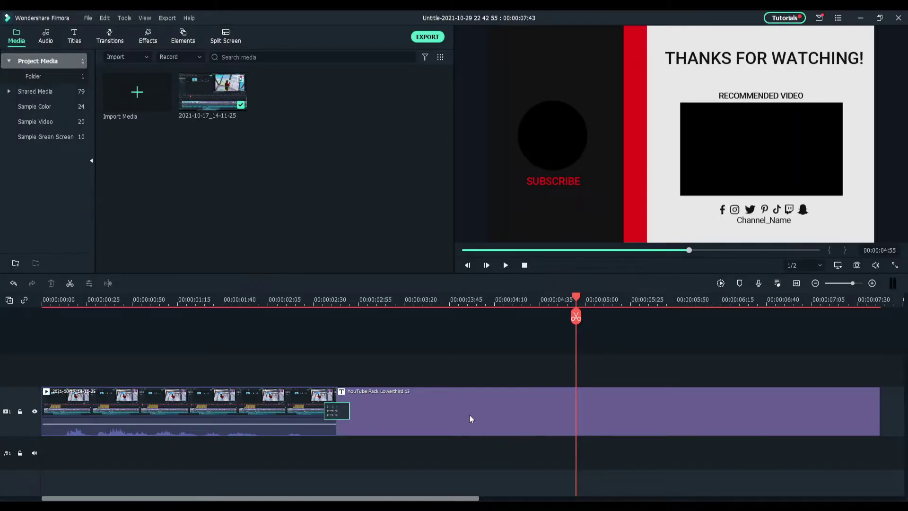
Step: Replace the Channel_Name text in the YouTube Pack Lowerthird 13 title with "Esno" and apply the change
{"action": "double_click", "coordinate": [469, 415]}
{"action": "left_click", "coordinate": [762, 220]}
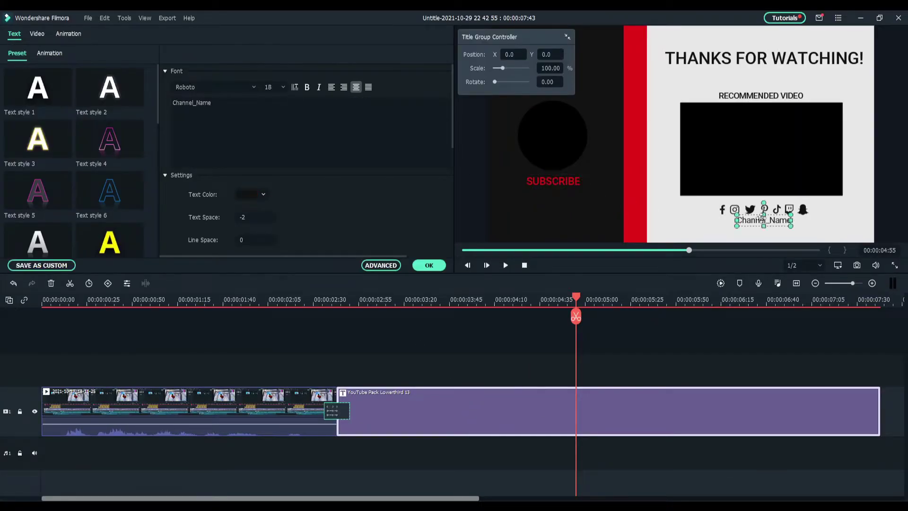
{"action": "left_click_drag", "start_coordinate": [212, 102], "coordinate": [50, 72]}
{"action": "type", "text": "Esno"}
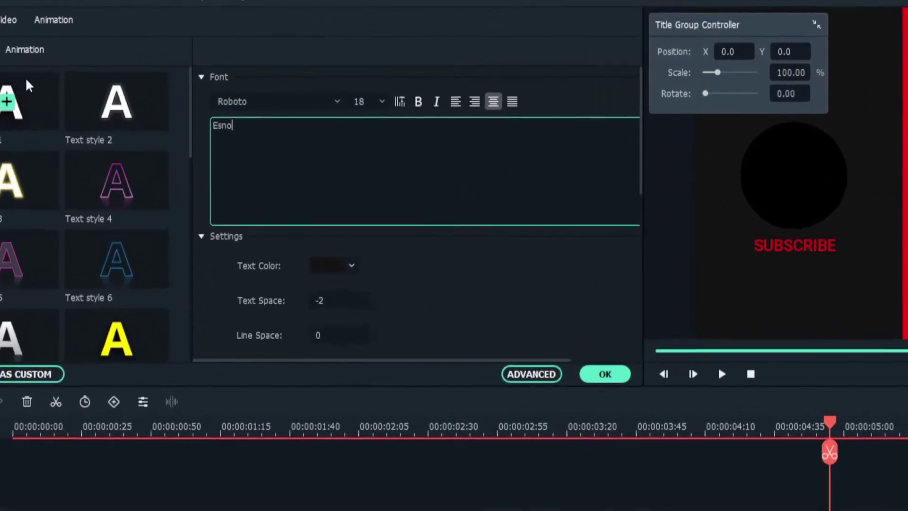
{"action": "key", "text": "Return"}
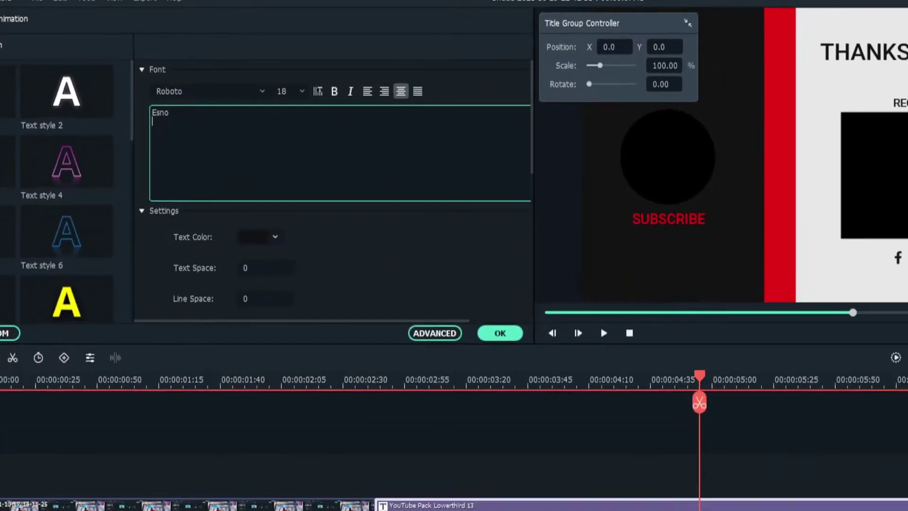
{"action": "left_click", "coordinate": [841, 98]}
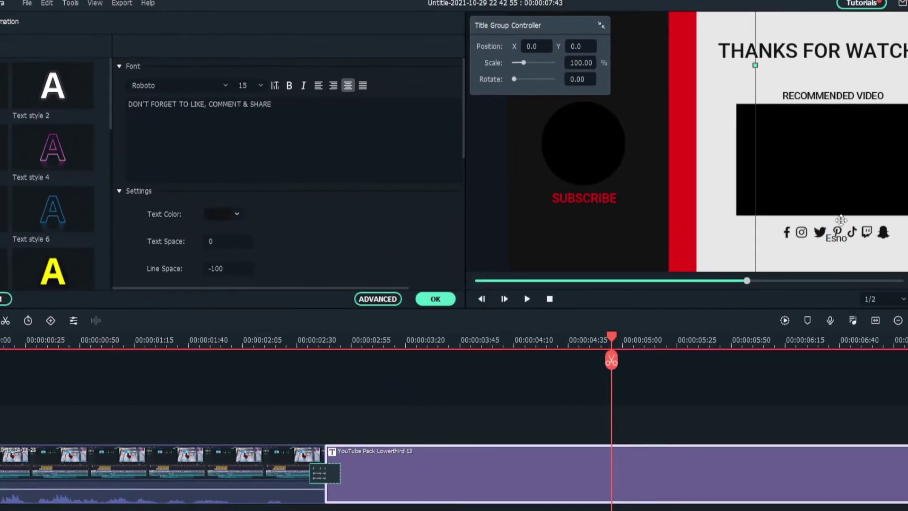
{"action": "left_click", "coordinate": [448, 299]}
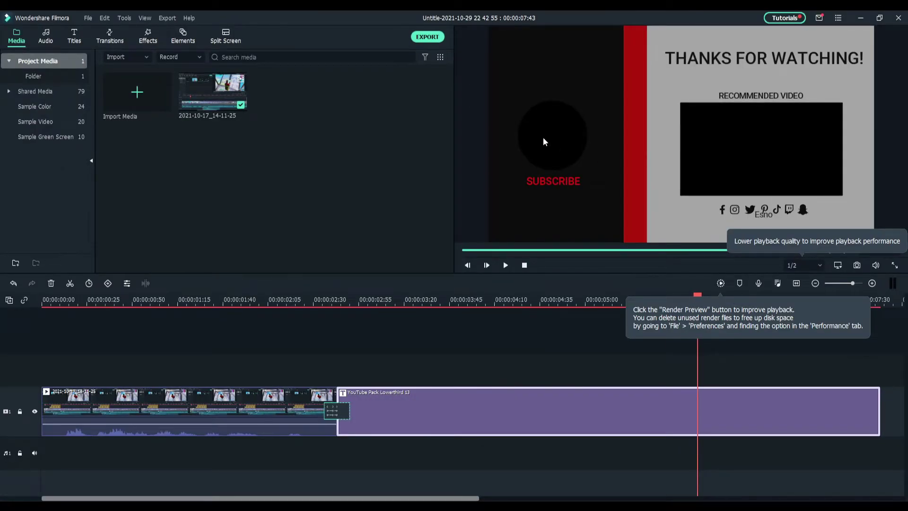
Step: Add the favourite Water effect above the end screen title and set its Emboss to 0.10
{"action": "left_click", "coordinate": [399, 302]}
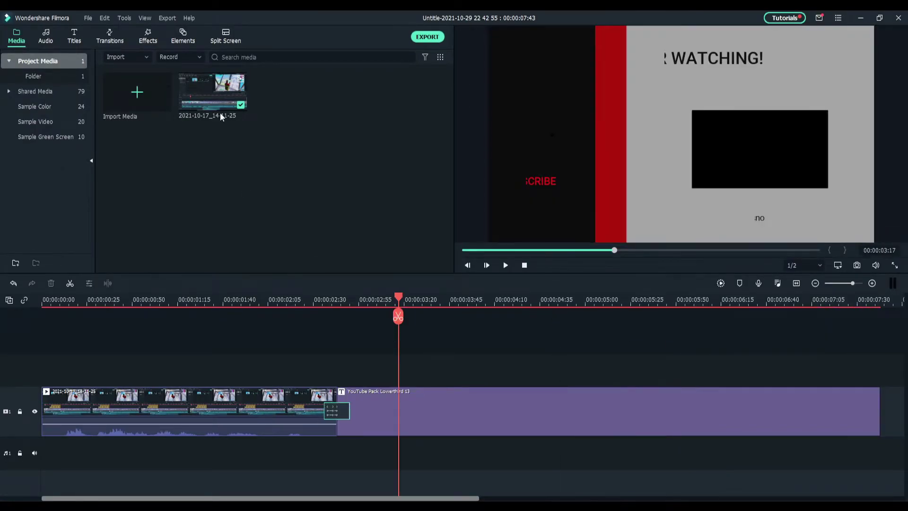
{"action": "left_click", "coordinate": [147, 40]}
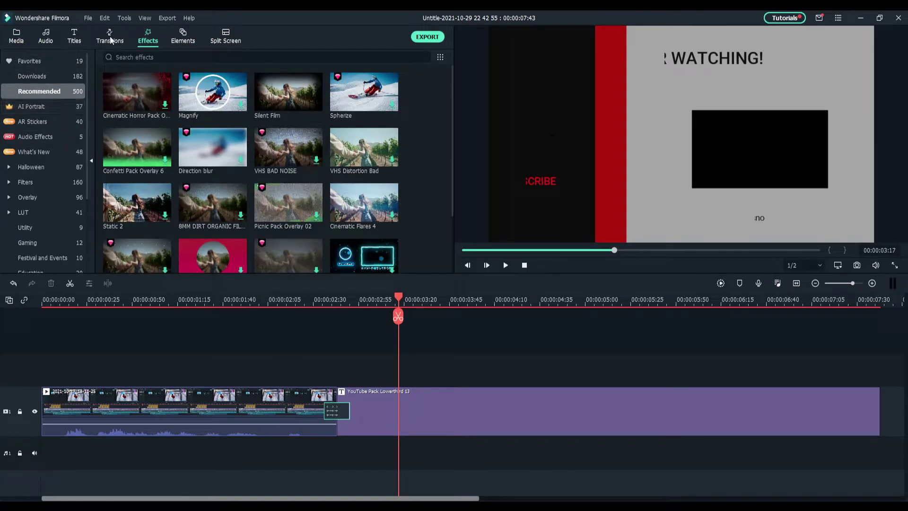
{"action": "left_click", "coordinate": [43, 64]}
{"action": "left_click_drag", "start_coordinate": [287, 147], "coordinate": [878, 396]}
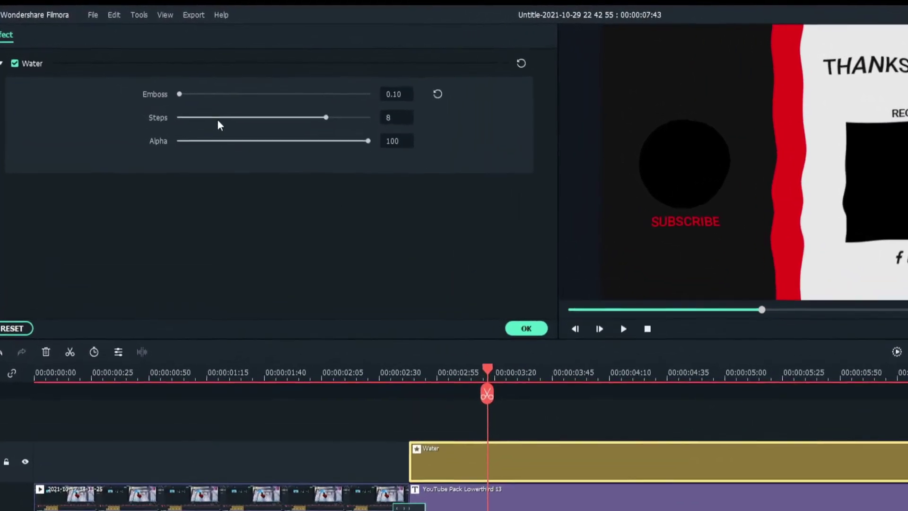
{"action": "left_click_drag", "start_coordinate": [186, 101], "coordinate": [148, 101]}
{"action": "left_click", "coordinate": [429, 264]}
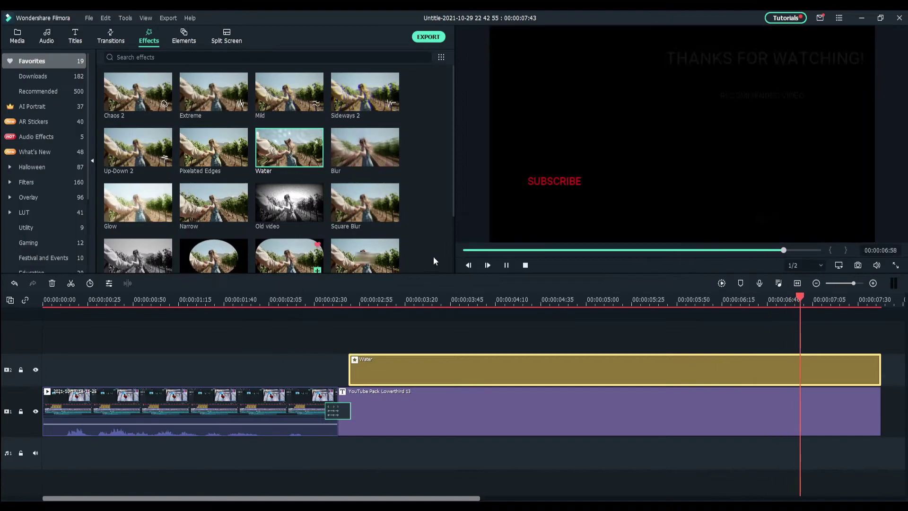
Step: Add the Mild effect on the track above Water and trim it to the end of the title
{"action": "left_click_drag", "start_coordinate": [288, 93], "coordinate": [359, 346]}
{"action": "left_click_drag", "start_coordinate": [456, 360], "coordinate": [849, 407]}
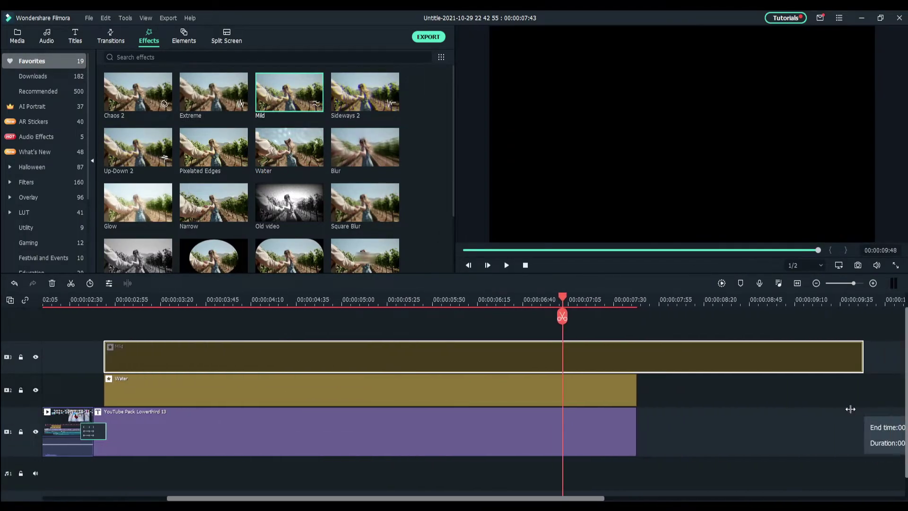
{"action": "left_click_drag", "start_coordinate": [849, 407], "coordinate": [635, 398]}
Step: Set the Mild effect's Frequency to 0.44 and play back the result
{"action": "double_click", "coordinate": [601, 357]}
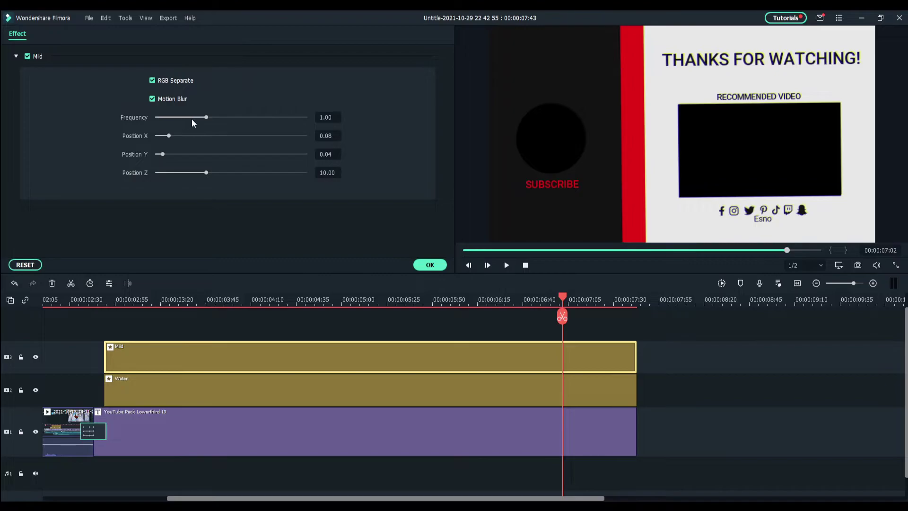
{"action": "left_click", "coordinate": [189, 117]}
{"action": "left_click_drag", "start_coordinate": [188, 118], "coordinate": [179, 118]}
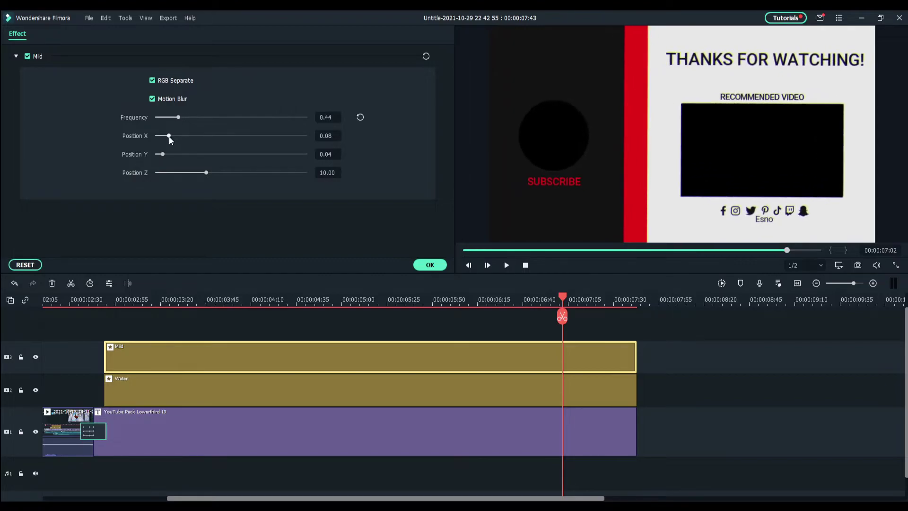
{"action": "left_click", "coordinate": [506, 265]}
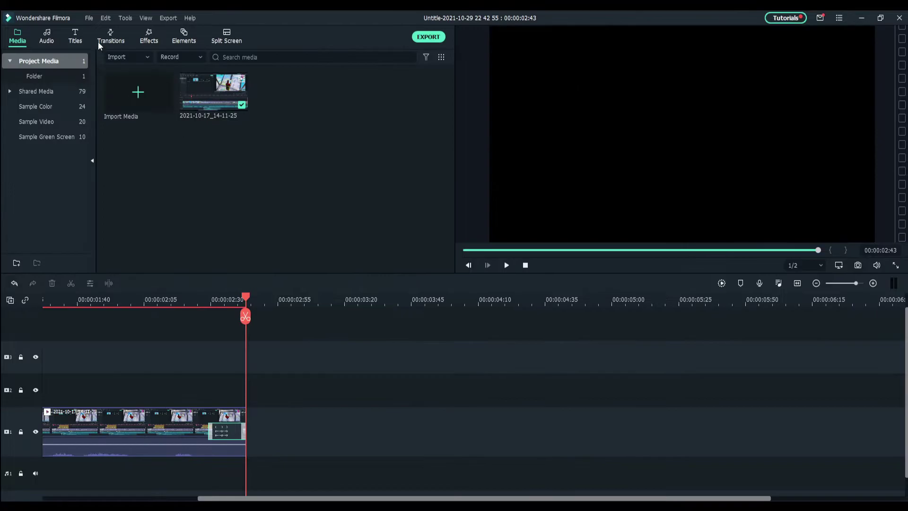
Step: Open the YouTuber Endscreen pack in the Filmstock category of the effects library
{"action": "left_click", "coordinate": [76, 37]}
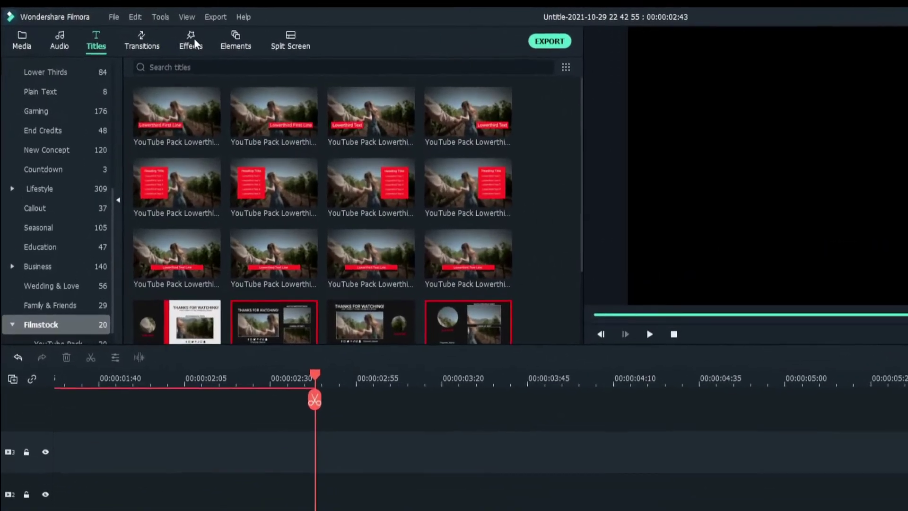
{"action": "left_click", "coordinate": [149, 35]}
{"action": "scroll", "coordinate": [65, 157], "scroll_direction": "down", "scroll_amount": 3}
{"action": "left_click", "coordinate": [33, 479]}
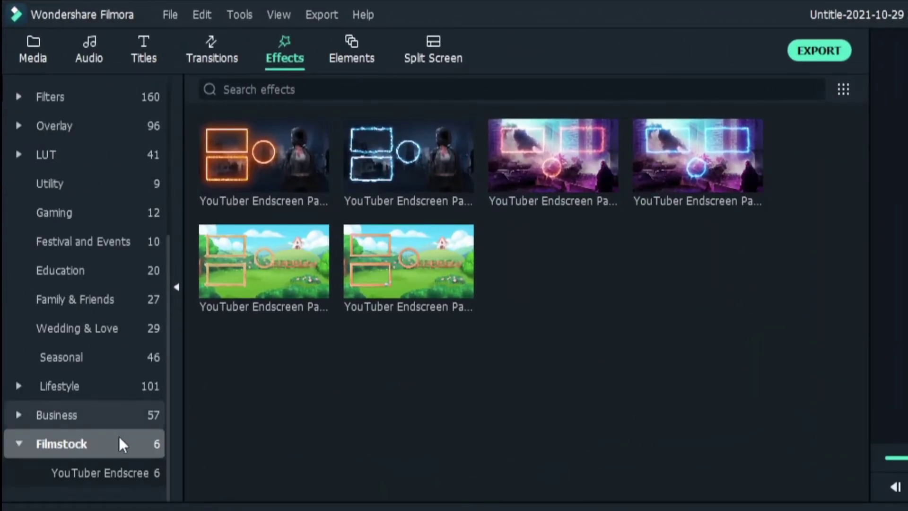
{"action": "left_click", "coordinate": [89, 475]}
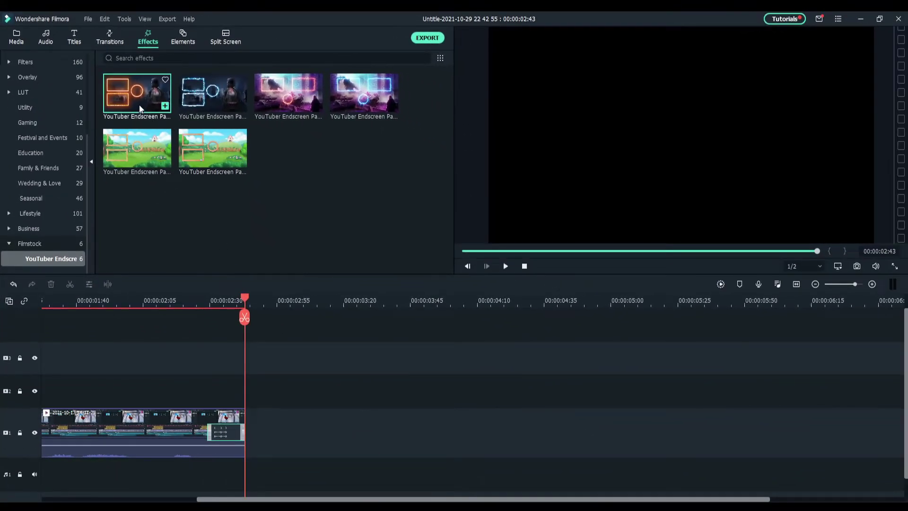
Step: Preview the orange, pink and blue glowing-frame overlays of the YouTuber Endscreen pack
{"action": "left_click", "coordinate": [139, 104]}
{"action": "left_click", "coordinate": [314, 98]}
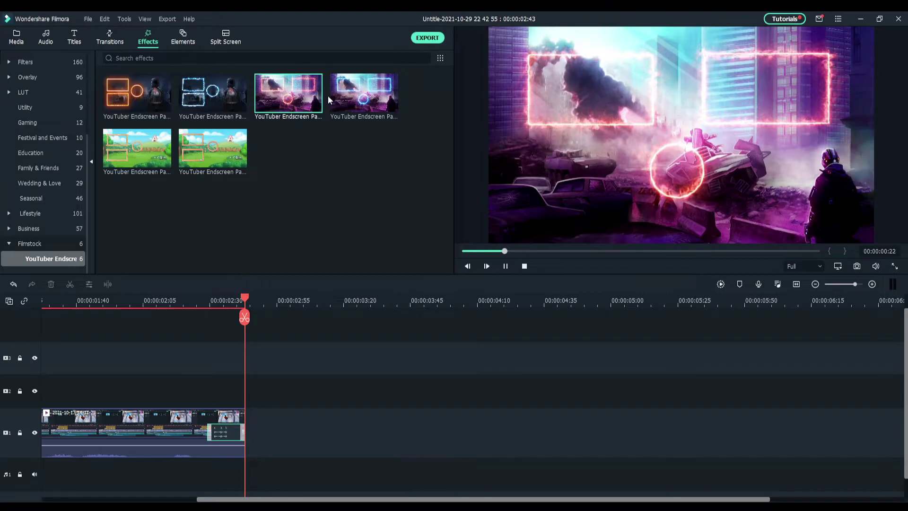
{"action": "left_click", "coordinate": [359, 95]}
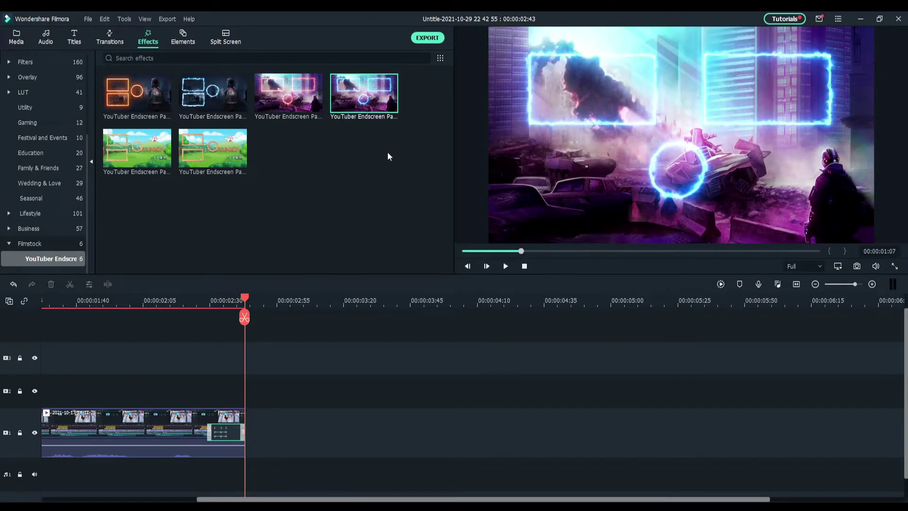
Step: Place YouTuber Endscreen Pack Overlay 04 directly after the video clip and play back the transition into it
{"action": "left_click_drag", "start_coordinate": [326, 313], "coordinate": [255, 425]}
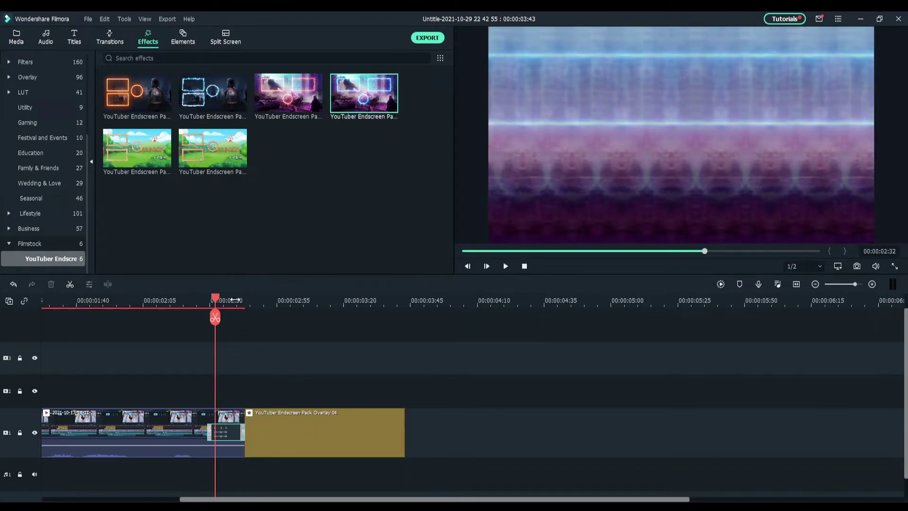
{"action": "left_click_drag", "start_coordinate": [235, 299], "coordinate": [350, 379]}
{"action": "scroll", "coordinate": [333, 311], "scroll_direction": "down", "scroll_amount": 3}
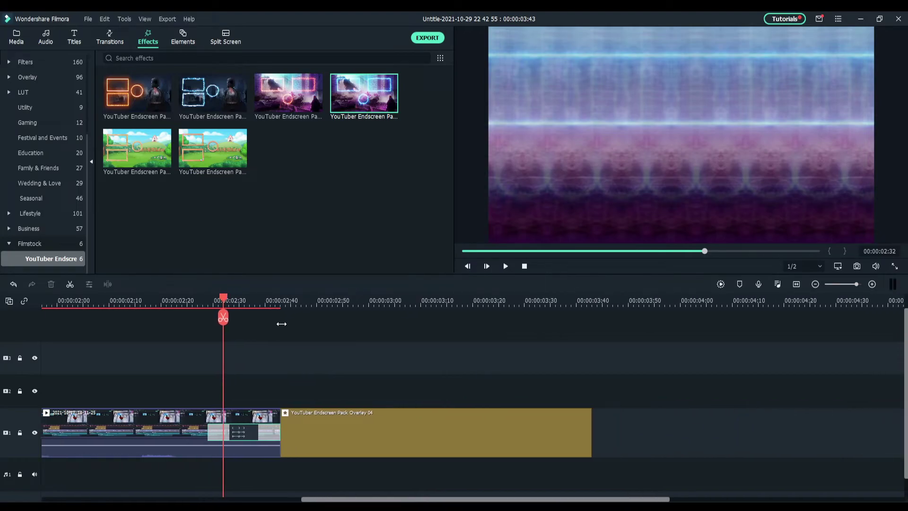
{"action": "left_click", "coordinate": [135, 298]}
{"action": "key", "text": "space"}
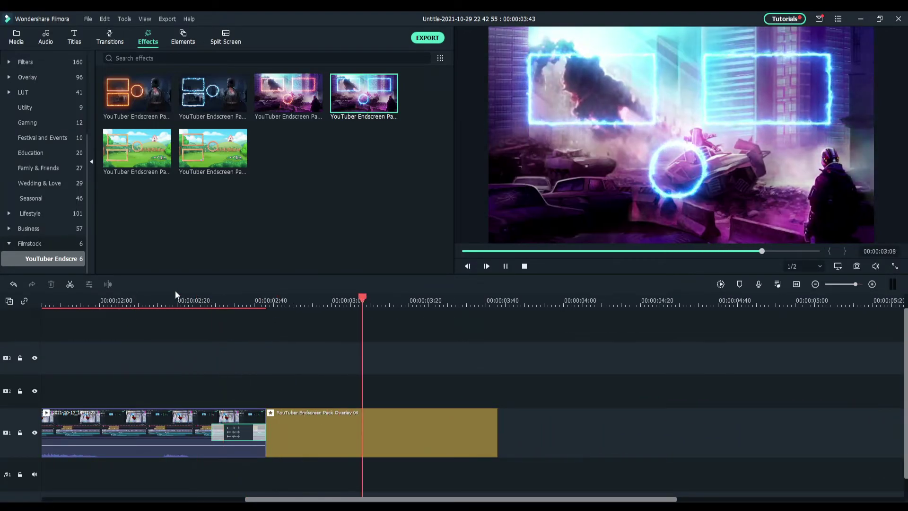
{"action": "scroll", "coordinate": [277, 325], "scroll_direction": "down", "scroll_amount": 1}
Step: Try placing the whole Maroon 5 - Maps song from the media folder on the audio track
{"action": "left_click", "coordinate": [16, 37]}
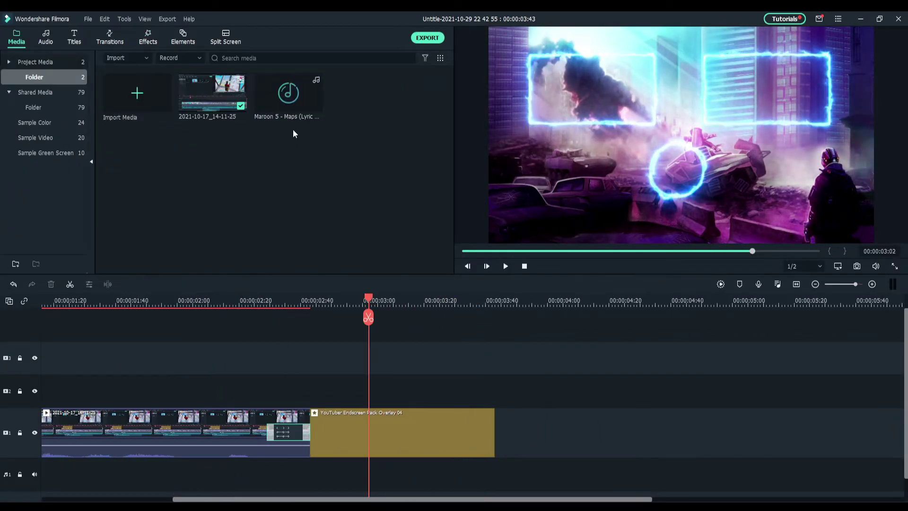
{"action": "left_click_drag", "start_coordinate": [293, 129], "coordinate": [117, 462]}
{"action": "scroll", "coordinate": [415, 326], "scroll_direction": "down", "scroll_amount": 1}
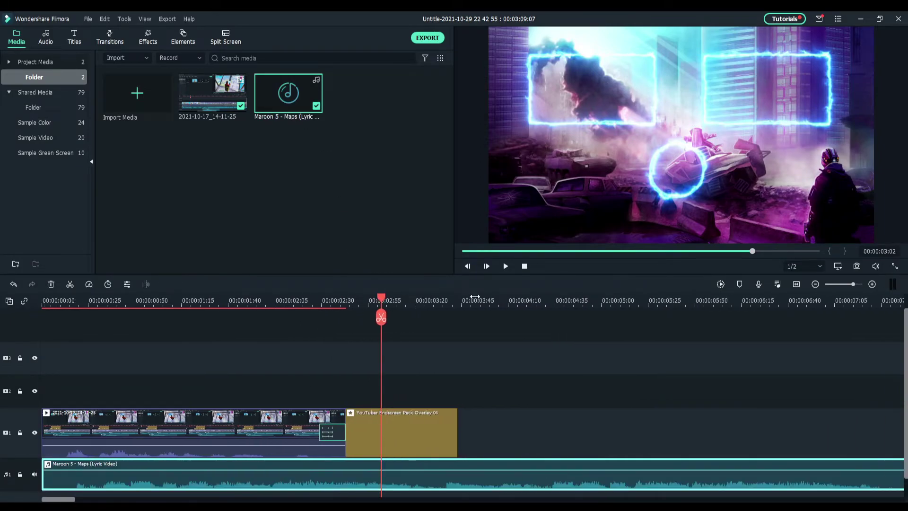
{"action": "scroll", "coordinate": [360, 321], "scroll_direction": "down", "scroll_amount": 1}
{"action": "scroll", "coordinate": [382, 303], "scroll_direction": "down", "scroll_amount": 2}
{"action": "key", "text": "Home"}
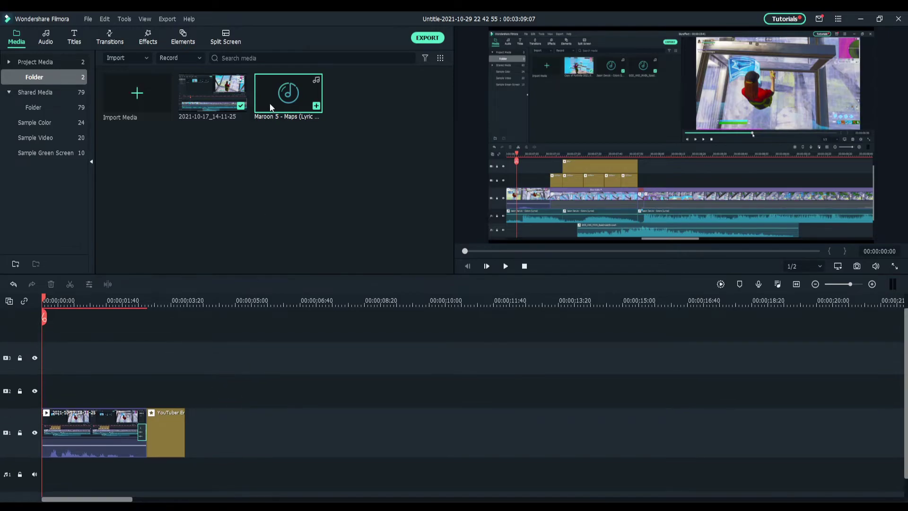
Step: Place the Maroon 5 - Maps (Lyric Video) song on the audio track, its opening trimmed off, starting at the timeline's beginning
{"action": "left_click_drag", "start_coordinate": [270, 103], "coordinate": [263, 464]}
{"action": "key", "text": "ctrl+z"}
{"action": "scroll", "coordinate": [450, 379], "scroll_direction": "down", "scroll_amount": 2}
{"action": "left_click_drag", "start_coordinate": [515, 458], "coordinate": [45, 461]}
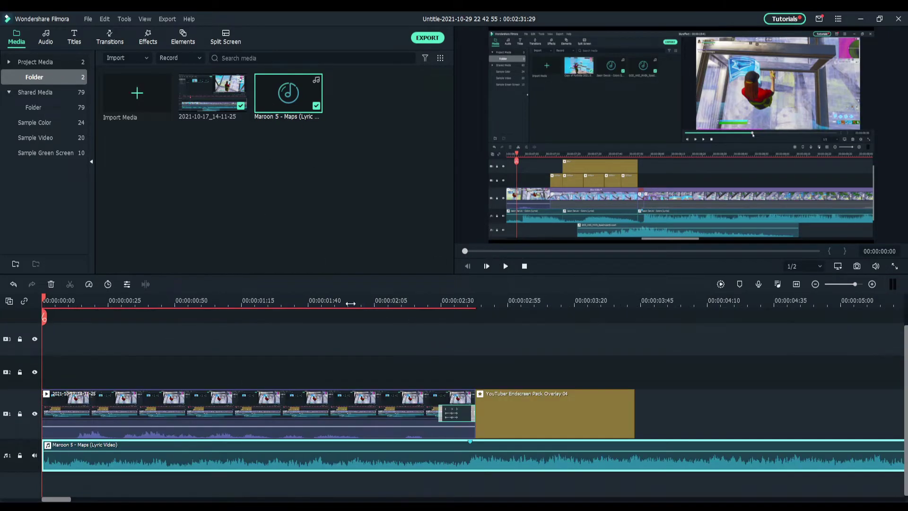
Step: Play back the transition with the music and examine the beat's alignment with the end screen's start at 00:00:02:42
{"action": "key", "text": "space"}
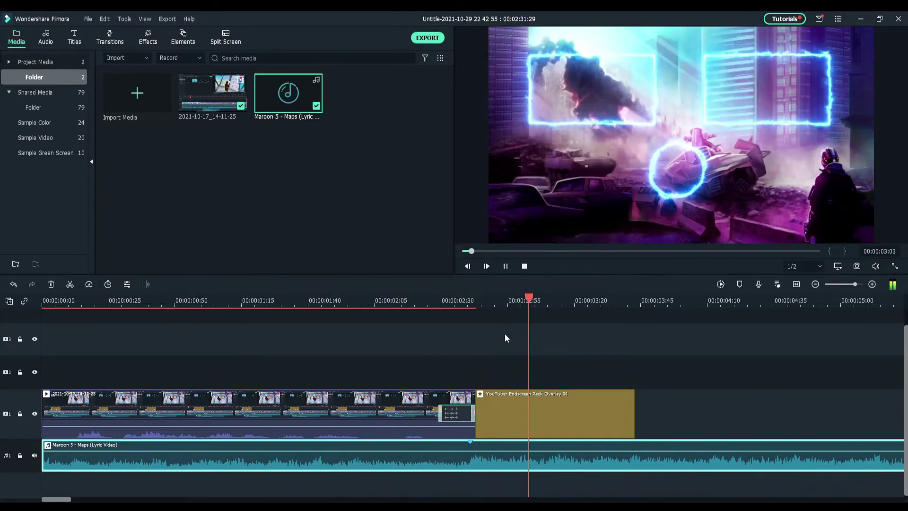
{"action": "key", "text": "space"}
{"action": "left_click", "coordinate": [474, 301]}
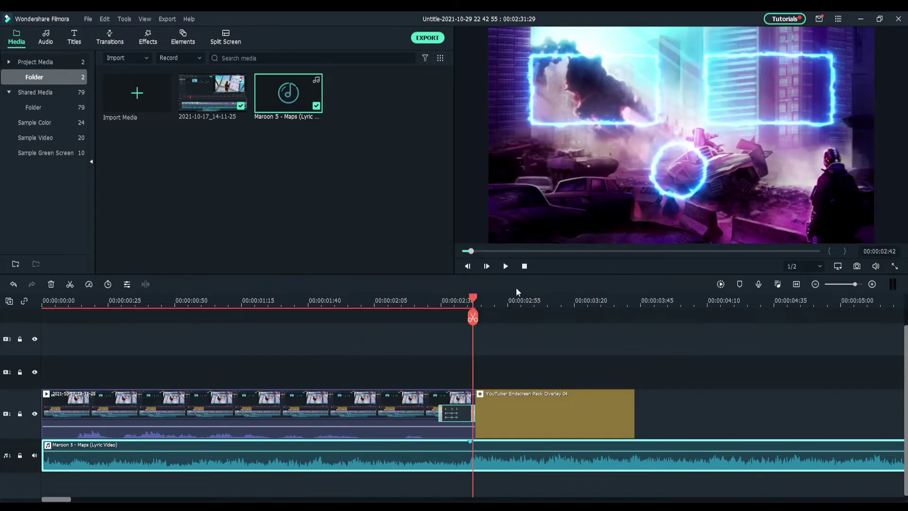
{"action": "left_click_drag", "start_coordinate": [520, 301], "coordinate": [629, 323]}
{"action": "scroll", "coordinate": [628, 322], "scroll_direction": "up", "scroll_amount": 1}
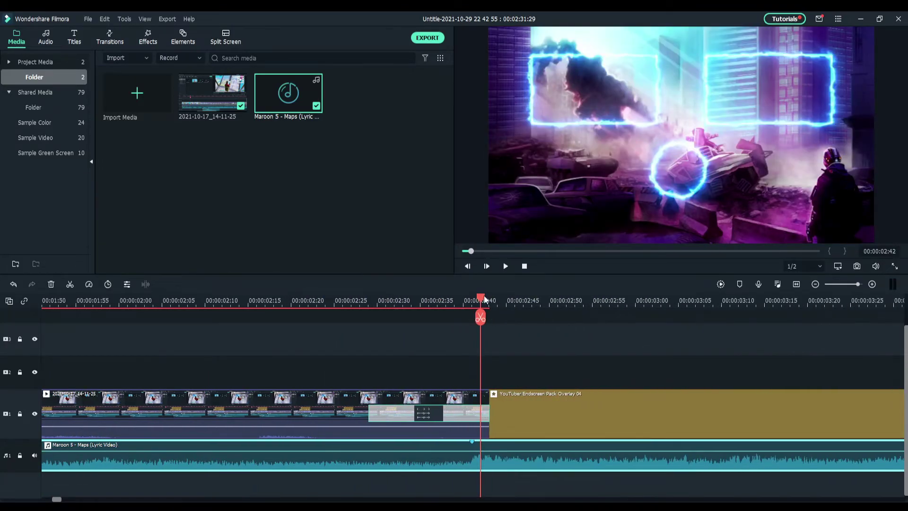
Step: Split the Maroon 5 - Maps song just before the end screen's start and apply the Low Bass equalizer to its second part
{"action": "key", "text": "Left"}
{"action": "key", "text": "ctrl+b"}
{"action": "double_click", "coordinate": [502, 462]}
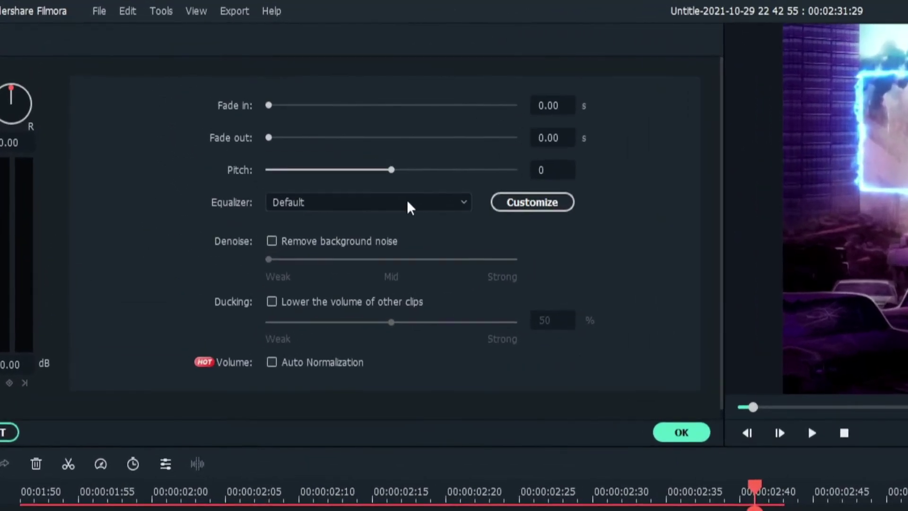
{"action": "left_click", "coordinate": [268, 132]}
{"action": "left_click", "coordinate": [344, 313]}
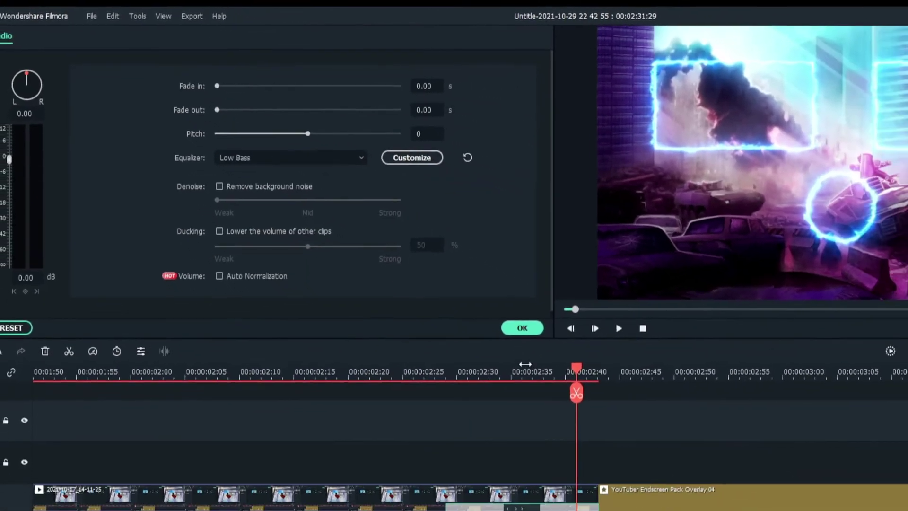
{"action": "left_click", "coordinate": [681, 432]}
Step: Play back from about 00:00:01:43 into the end screen to check the music across the split
{"action": "left_click_drag", "start_coordinate": [511, 305], "coordinate": [323, 294]}
{"action": "left_click", "coordinate": [278, 299]}
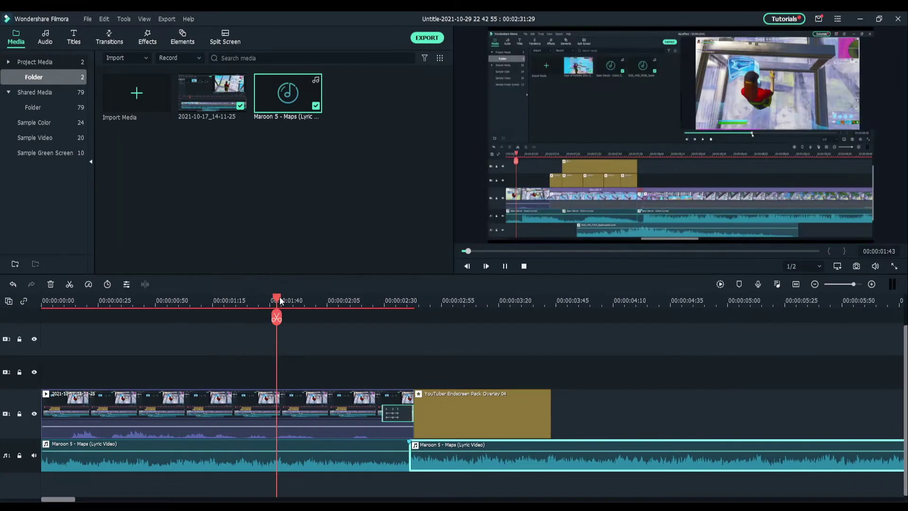
{"action": "key", "text": "space"}
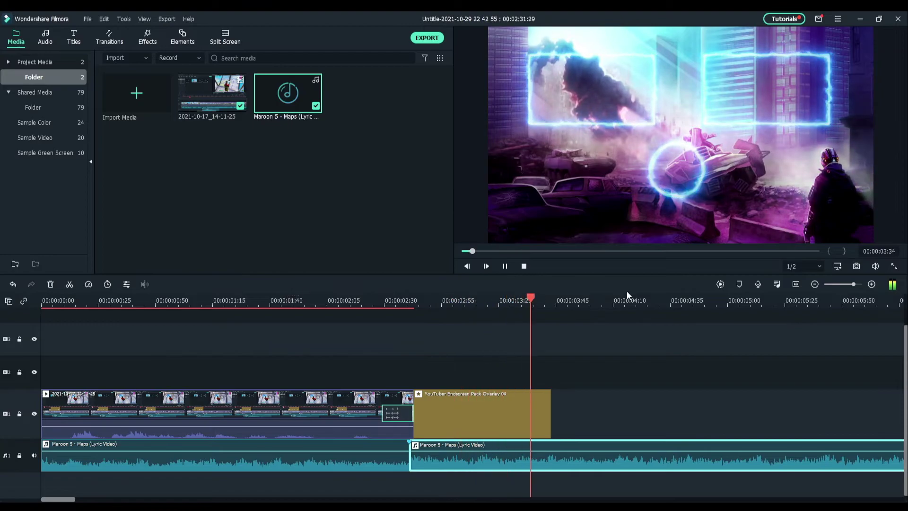
{"action": "key", "text": "space"}
Step: Extend the YouTuber Endscreen Pack Overlay 04 clip to end shortly after 00:00:06:15 and preview the longer end screen
{"action": "scroll", "coordinate": [384, 356], "scroll_direction": "down", "scroll_amount": 1}
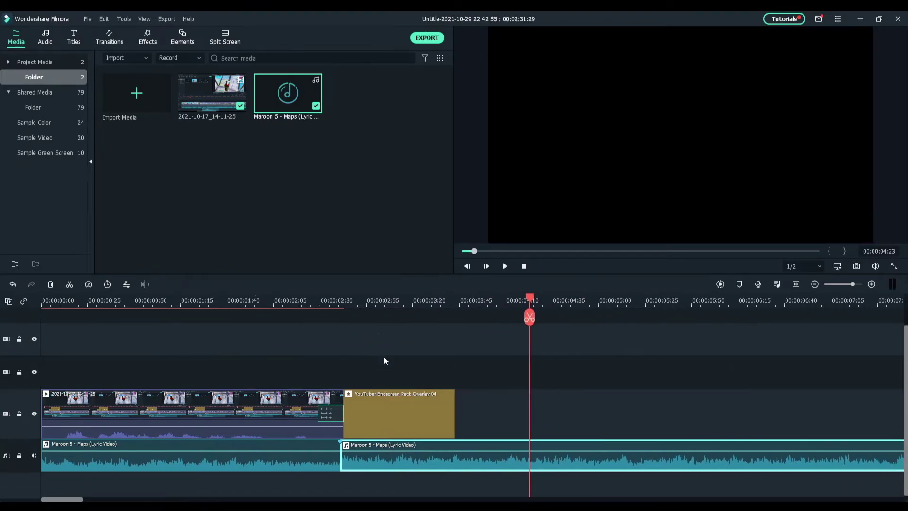
{"action": "left_click_drag", "start_coordinate": [454, 428], "coordinate": [763, 427]}
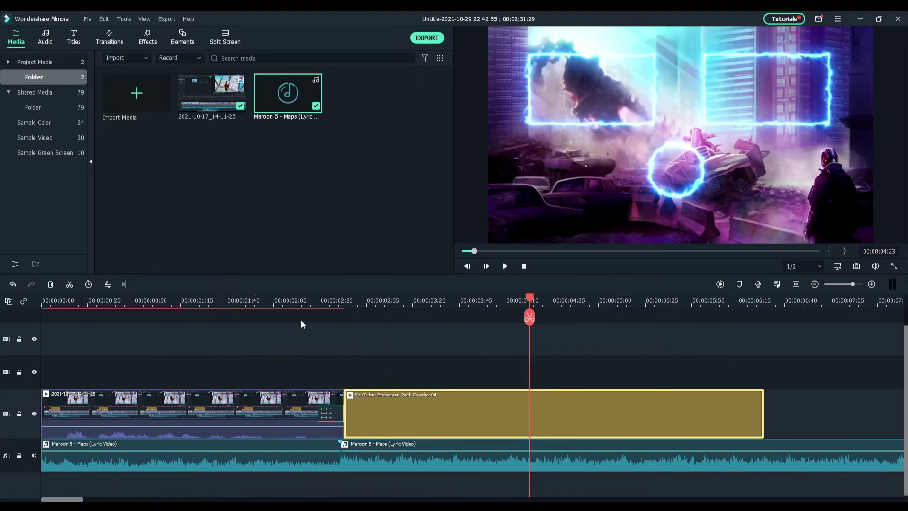
{"action": "left_click_drag", "start_coordinate": [277, 317], "coordinate": [399, 317]}
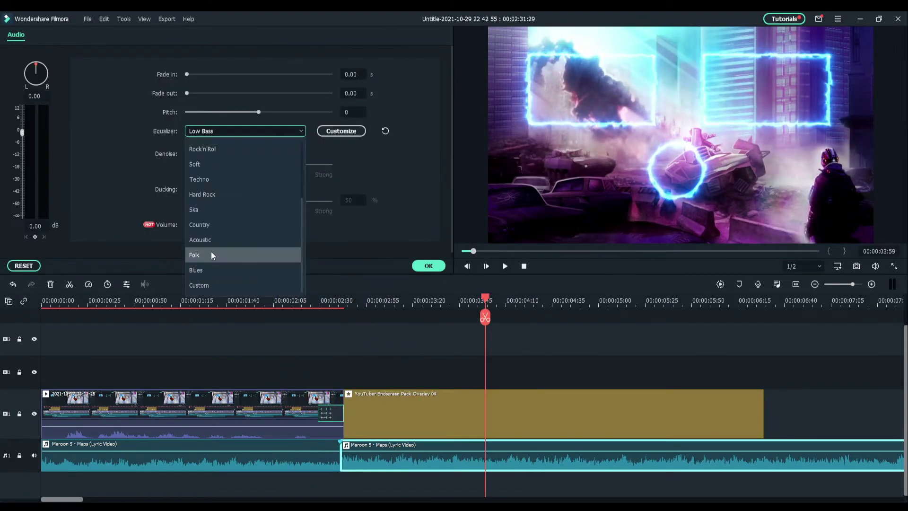
Step: Browse the equalizer presets for the song's second part and keep Low Bass selected
{"action": "scroll", "coordinate": [213, 246], "scroll_direction": "up", "scroll_amount": 2}
{"action": "left_click", "coordinate": [218, 194]}
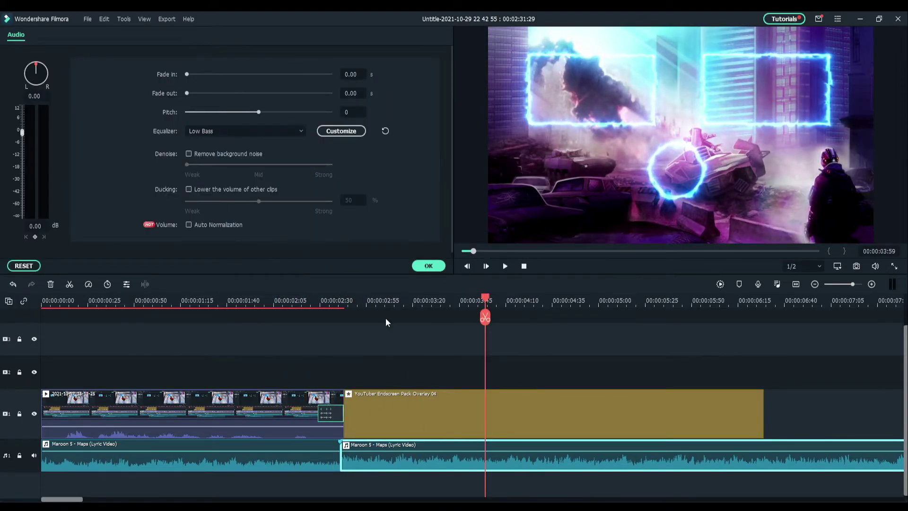
{"action": "left_click", "coordinate": [306, 308]}
{"action": "left_click_drag", "start_coordinate": [390, 305], "coordinate": [348, 312]}
{"action": "left_click", "coordinate": [428, 266]}
Step: Play back the transition into the extended end screen and check the music up to about 00:00:03:54
{"action": "left_click", "coordinate": [241, 301]}
{"action": "key", "text": "space"}
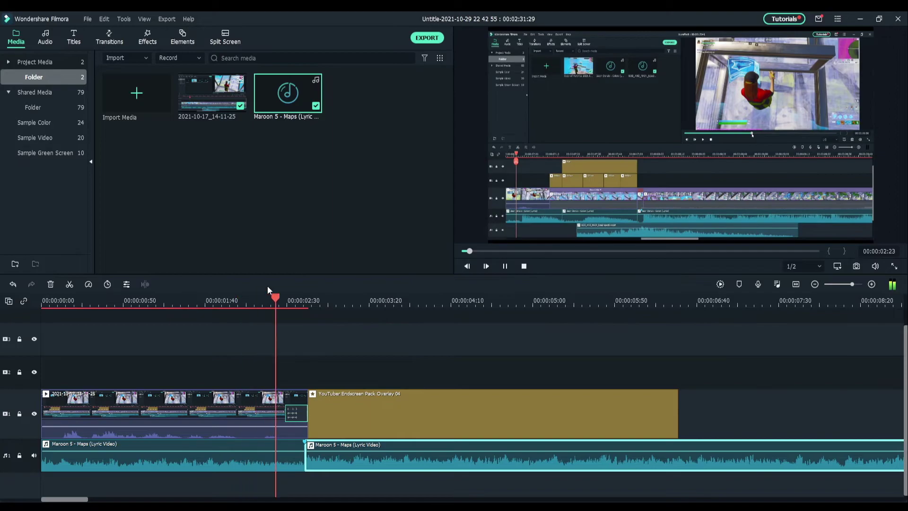
{"action": "left_click", "coordinate": [498, 321]}
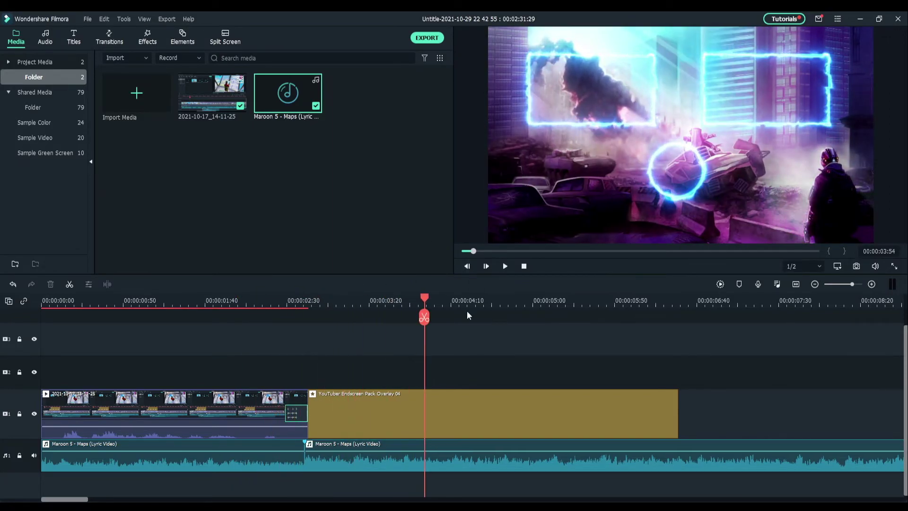